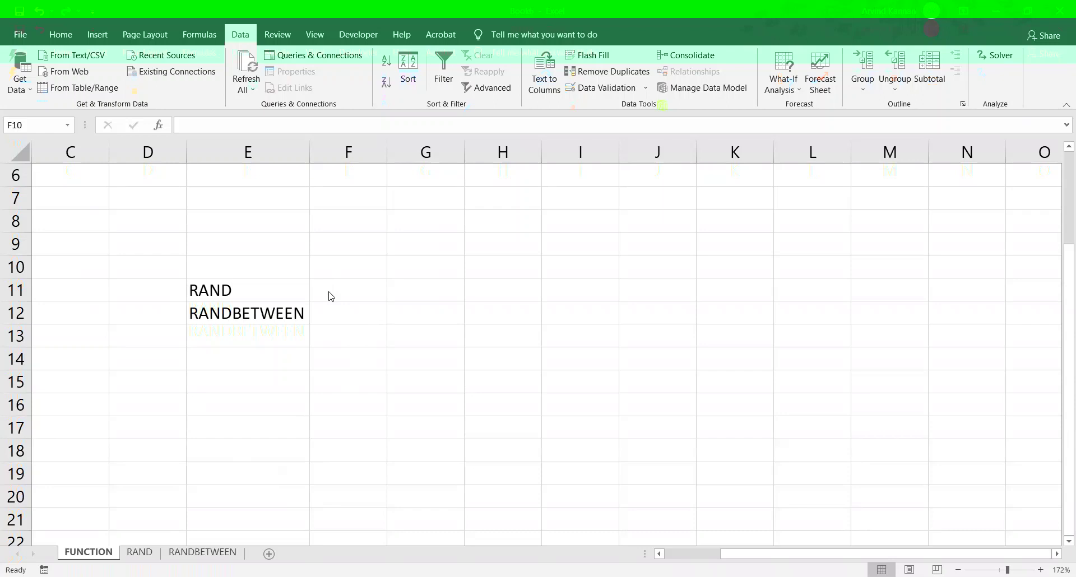
- Enter the formula =RAND() in cell F11 beside the RAND label
{"action": "left_click", "coordinate": [329, 292]}
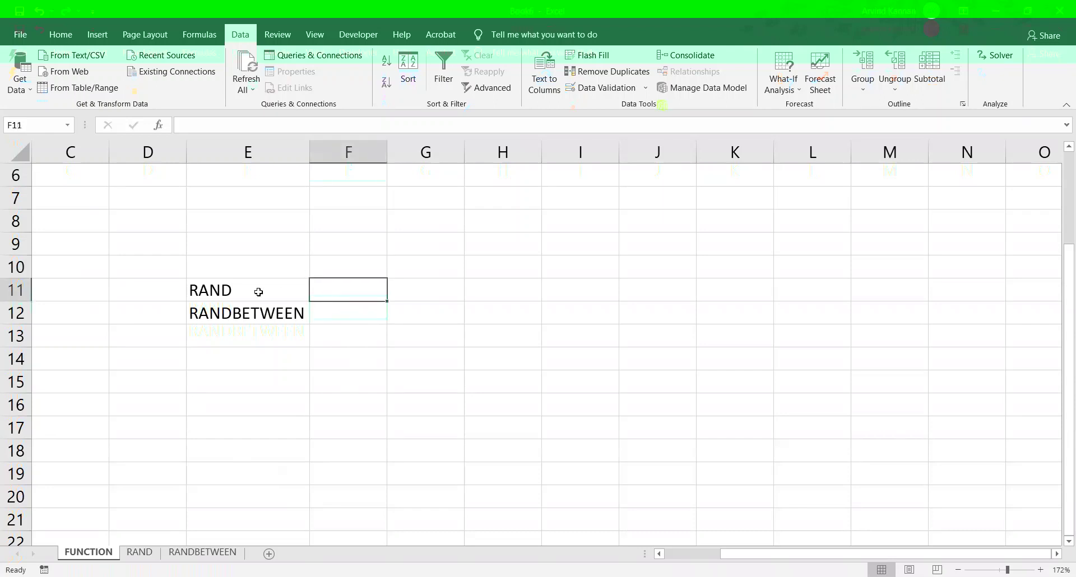
{"action": "left_click", "coordinate": [257, 292]}
{"action": "left_click", "coordinate": [346, 292]}
{"action": "type", "text": "=r"}
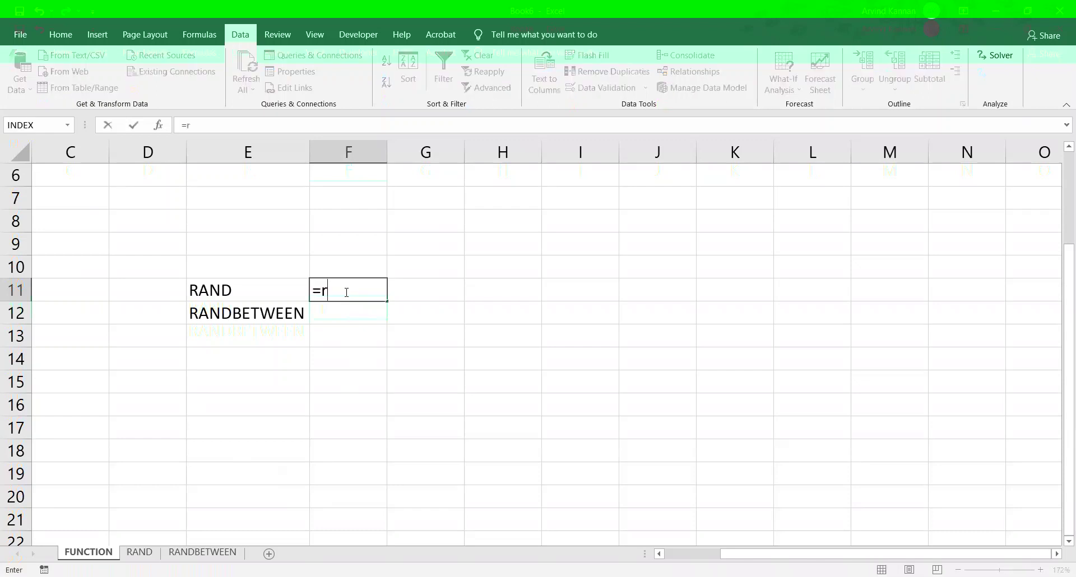
{"action": "type", "text": "and"}
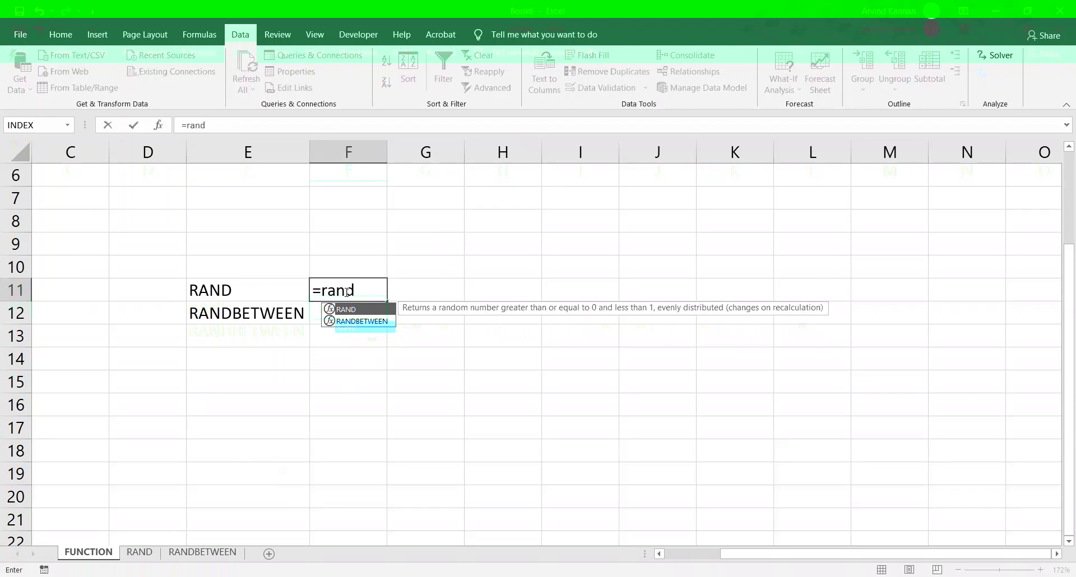
{"action": "key", "text": "Tab"}
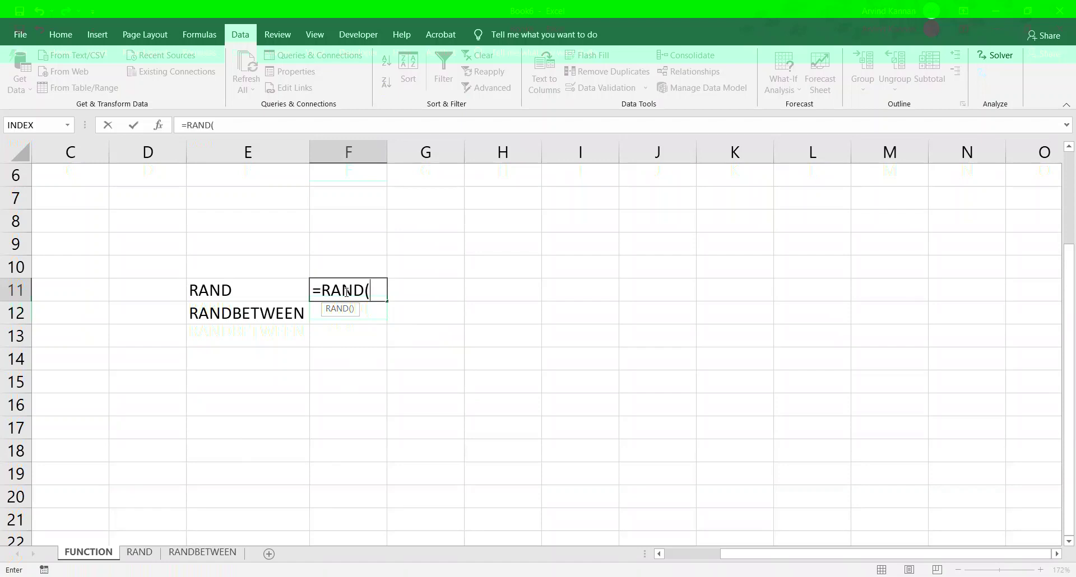
{"action": "type", "text": ")"}
{"action": "key", "text": "Return"}
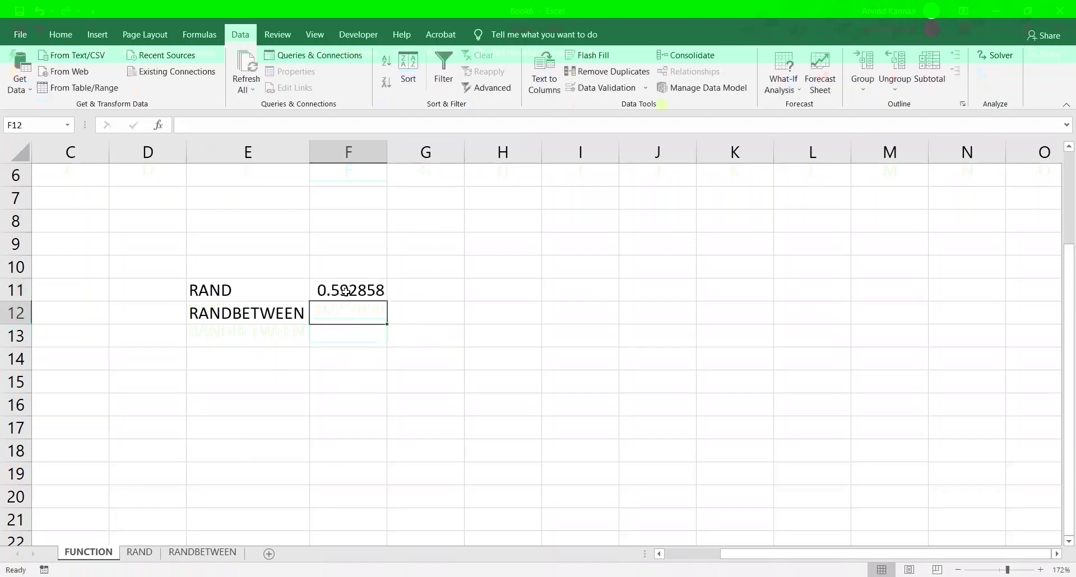
- Recalculate the sheet several times to generate new random numbers from the RAND formula in F11
{"action": "left_click", "coordinate": [345, 290]}
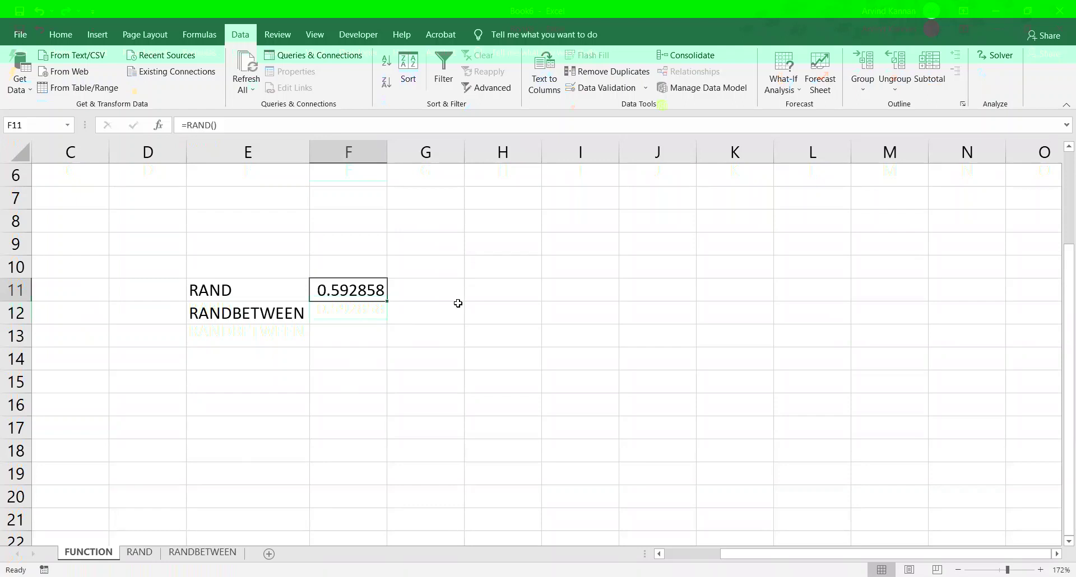
{"action": "key", "text": "F9"}
{"action": "key", "text": "F9"}
{"action": "key", "text": "F9"}
{"action": "key", "text": "F9"}
{"action": "key", "text": "F9"}
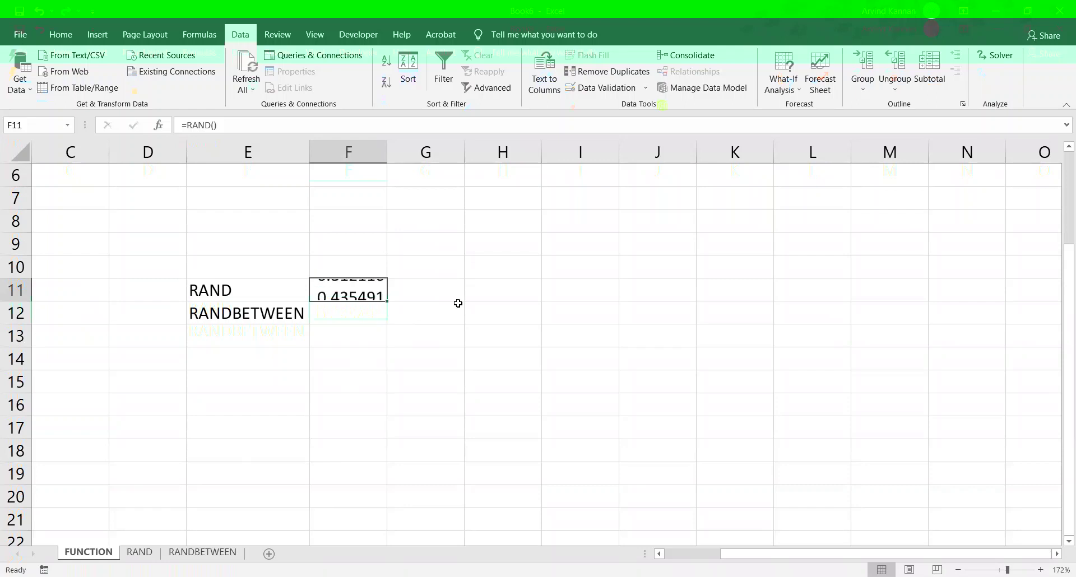
{"action": "key", "text": "F9"}
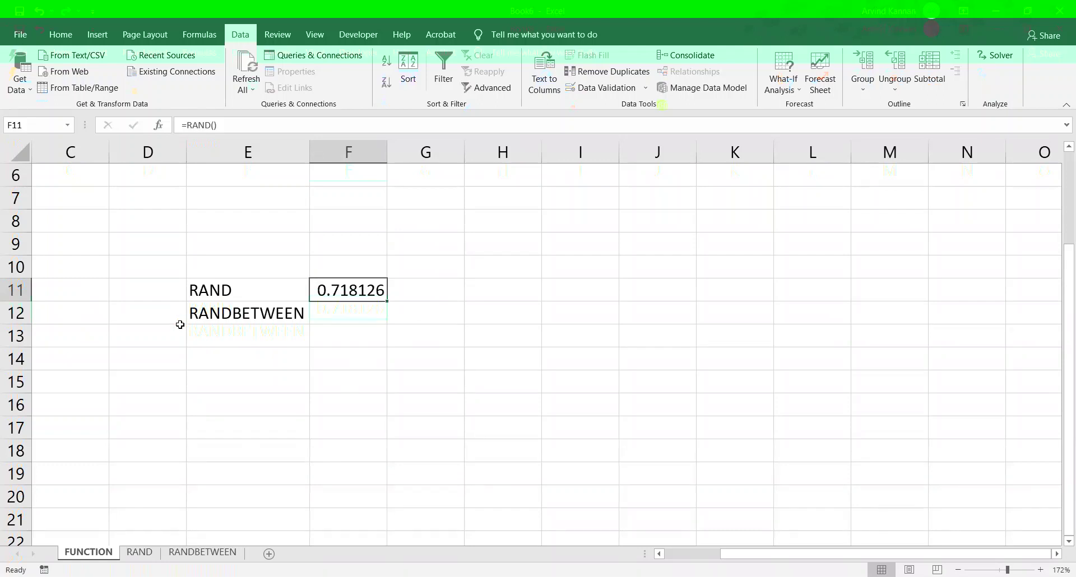
{"action": "left_click", "coordinate": [222, 317]}
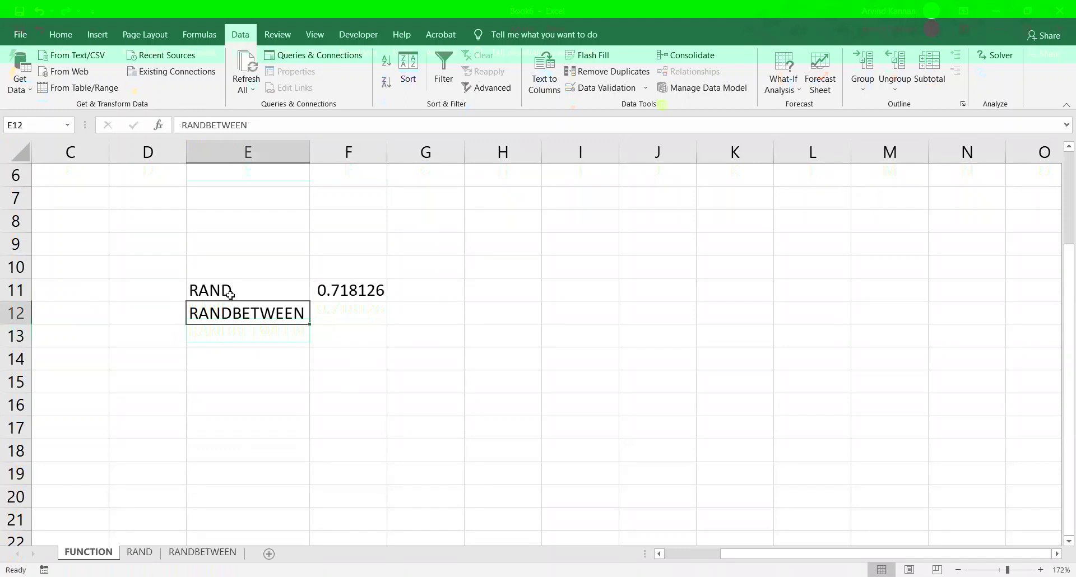
{"action": "left_click_drag", "start_coordinate": [230, 297], "coordinate": [369, 317]}
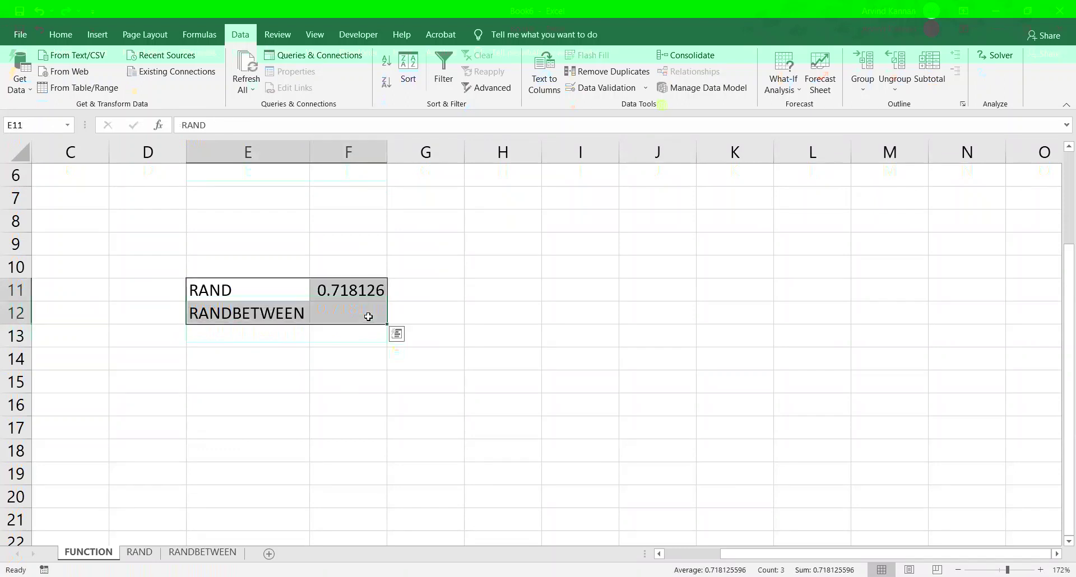
{"action": "left_click", "coordinate": [473, 287]}
{"action": "left_click", "coordinate": [343, 295]}
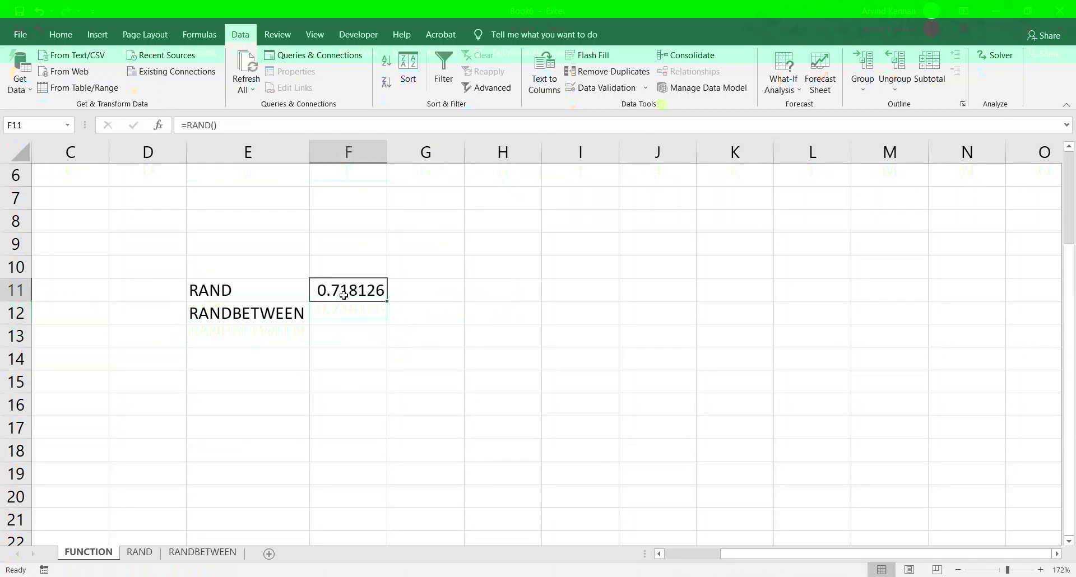
{"action": "left_click", "coordinate": [349, 312]}
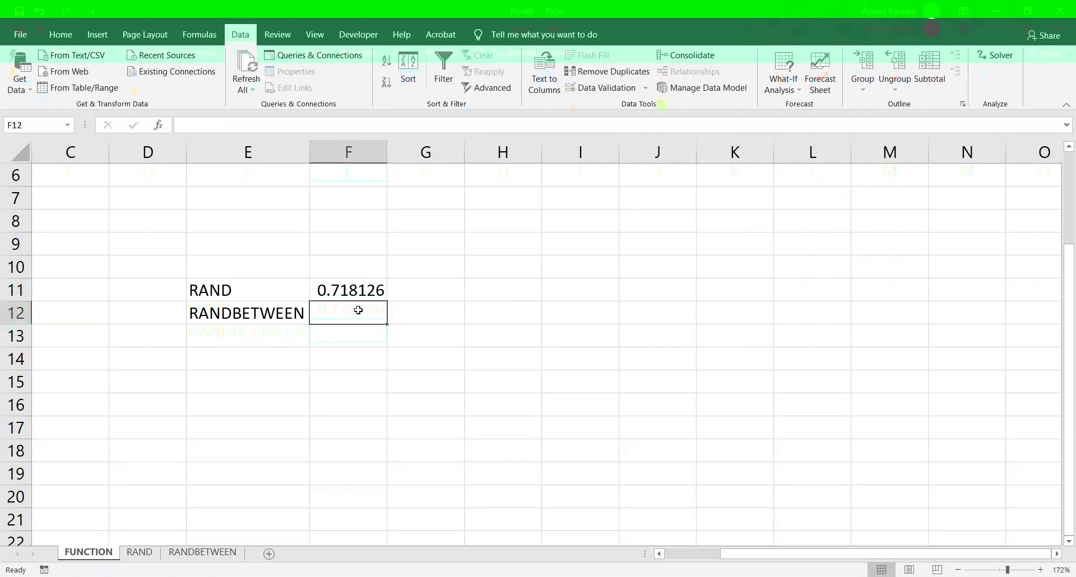
- Open and leave empty cells around H9, G8 and F9 for editing, and recalculate F11 to refresh its random number
{"action": "left_click", "coordinate": [488, 265]}
{"action": "left_click", "coordinate": [487, 267]}
{"action": "left_click", "coordinate": [481, 240]}
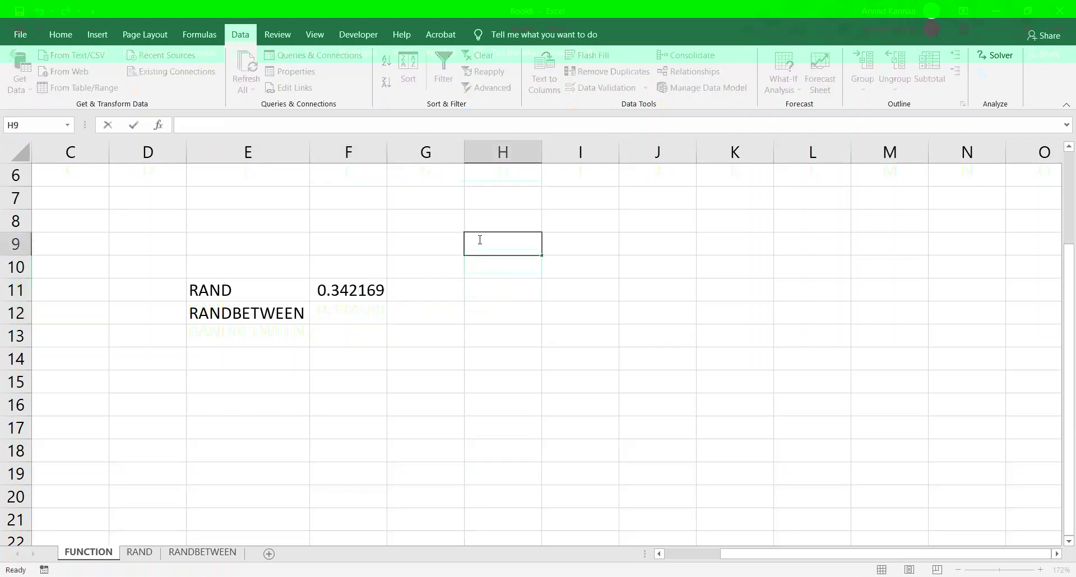
{"action": "left_click", "coordinate": [430, 224]}
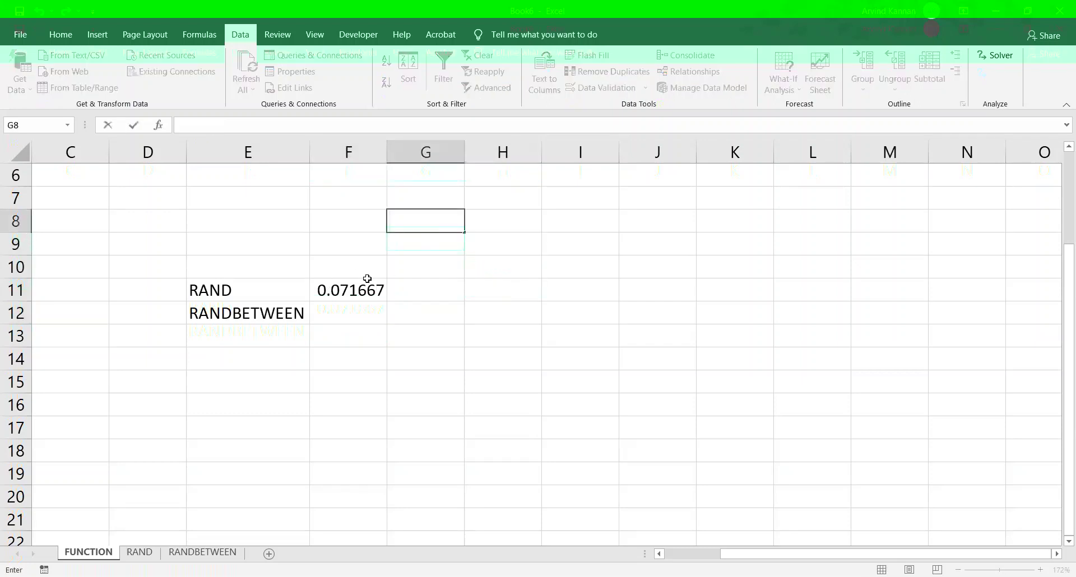
{"action": "left_click", "coordinate": [353, 243]}
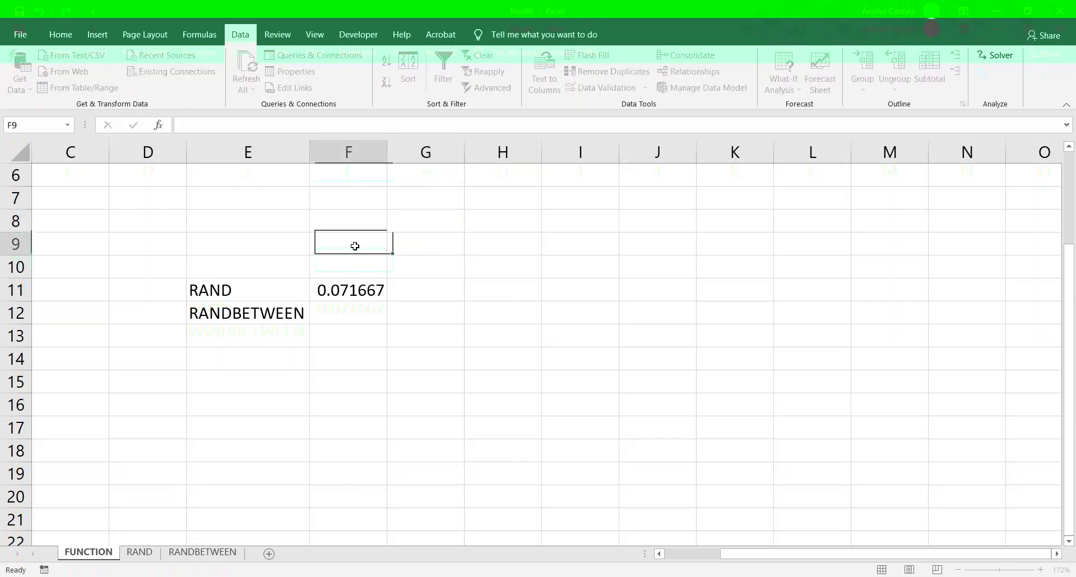
{"action": "left_click", "coordinate": [325, 291]}
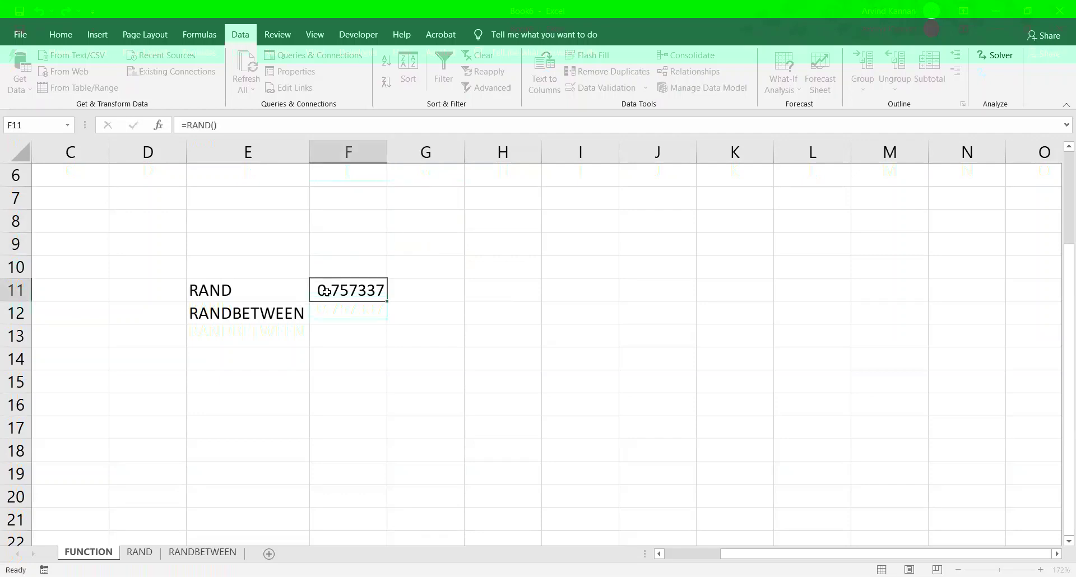
{"action": "key", "text": "F9"}
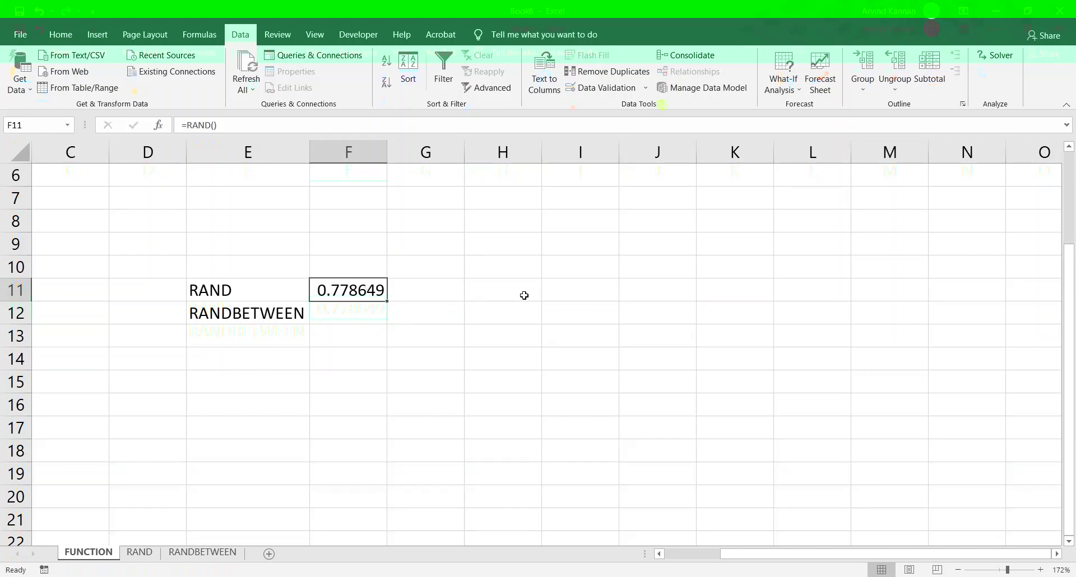
- Replace the RAND formula in F11 with its static value by copying it and using Paste Special with Values
{"action": "key", "text": "ctrl+c"}
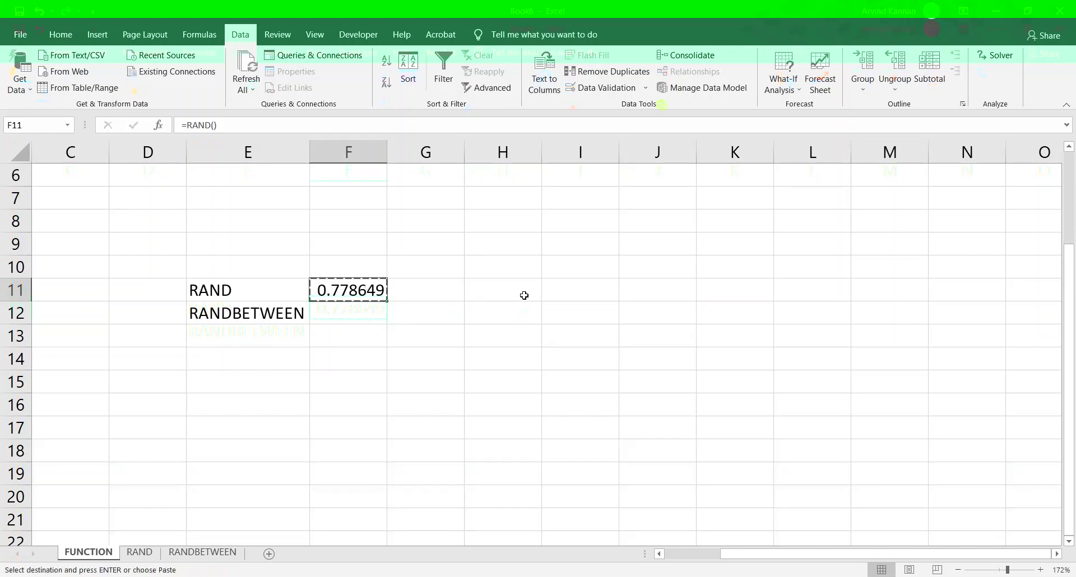
{"action": "right_click", "coordinate": [358, 290]}
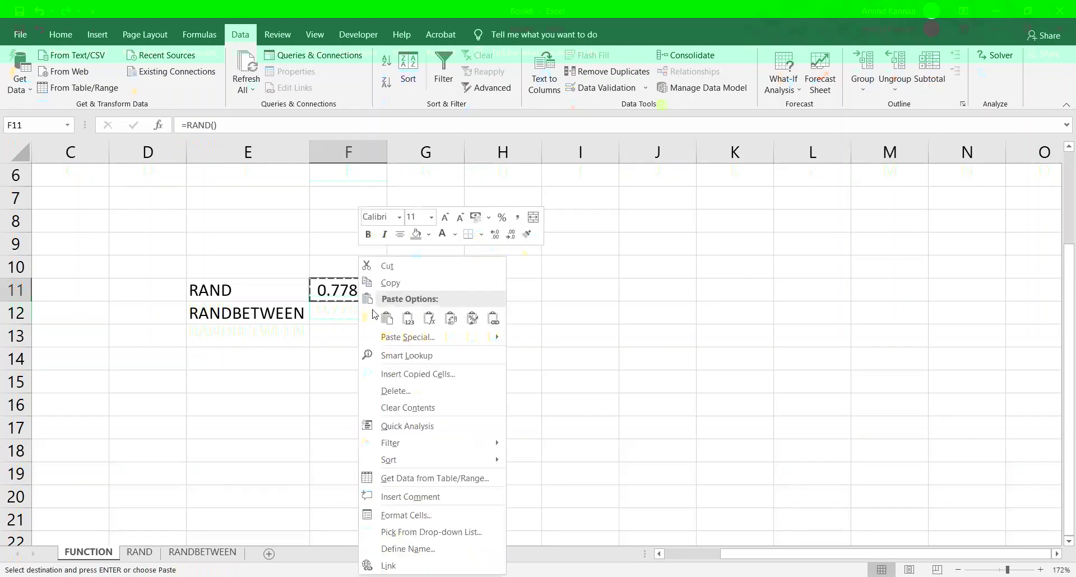
{"action": "left_click", "coordinate": [381, 338]}
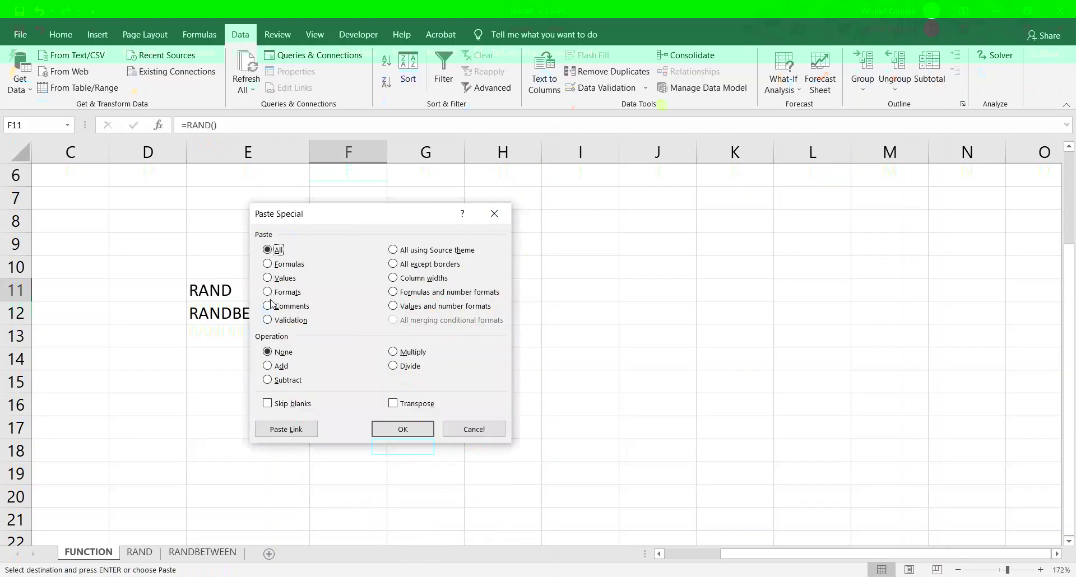
{"action": "left_click", "coordinate": [268, 278]}
{"action": "left_click", "coordinate": [404, 433]}
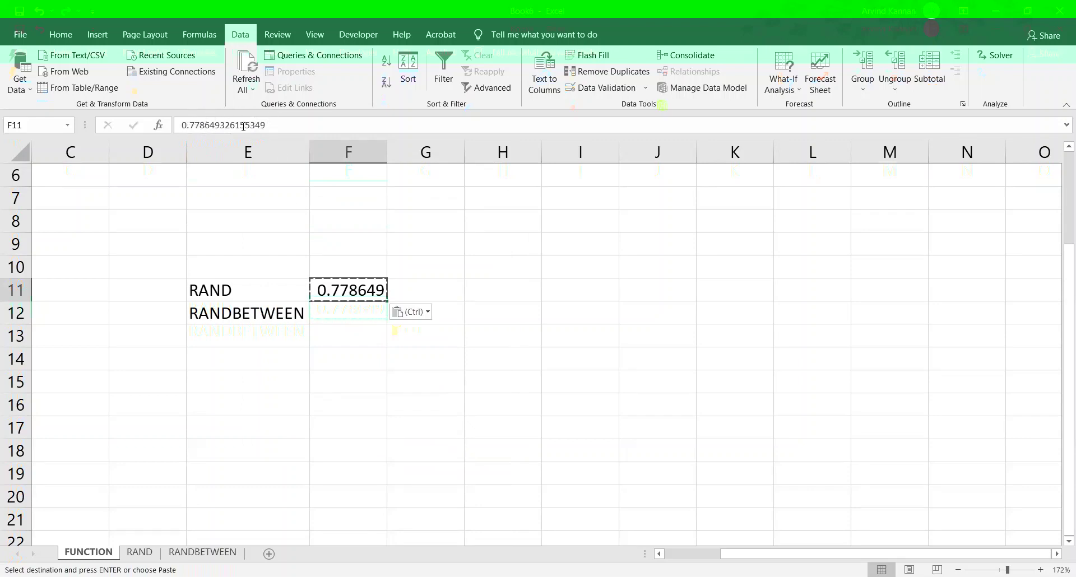
- Open and leave empty cell G9 for editing to check whether the number in F11 still recalculates
{"action": "left_click", "coordinate": [423, 247]}
{"action": "double_click", "coordinate": [423, 247]}
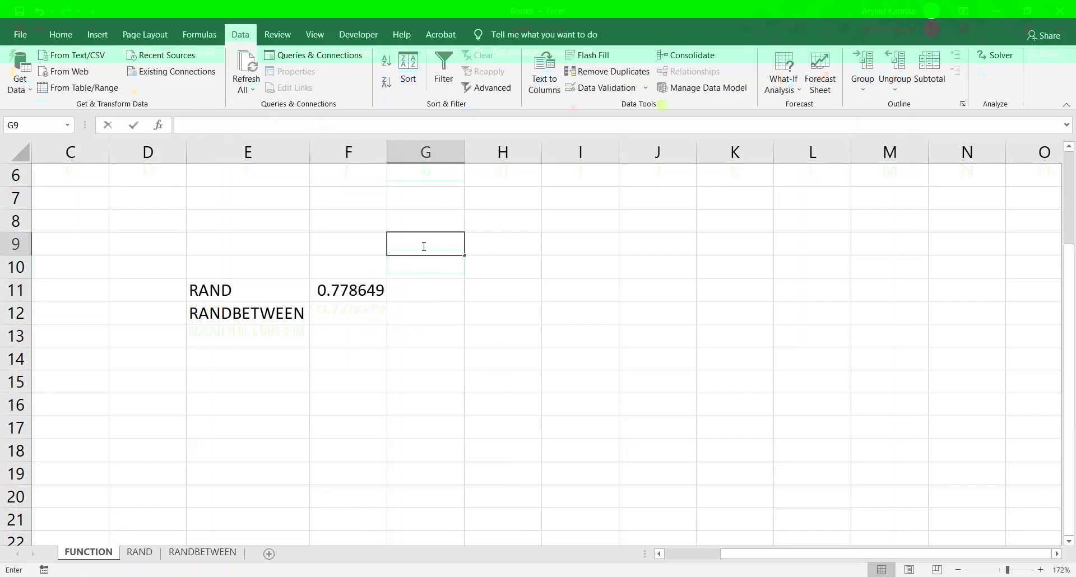
{"action": "left_click", "coordinate": [526, 257]}
{"action": "left_click", "coordinate": [459, 231]}
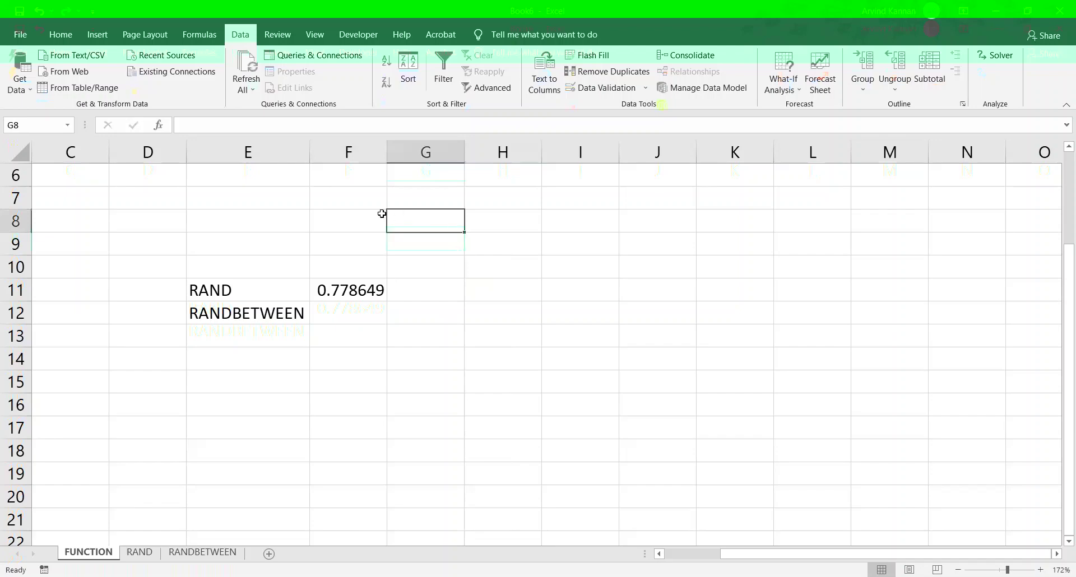
{"action": "left_click", "coordinate": [431, 236]}
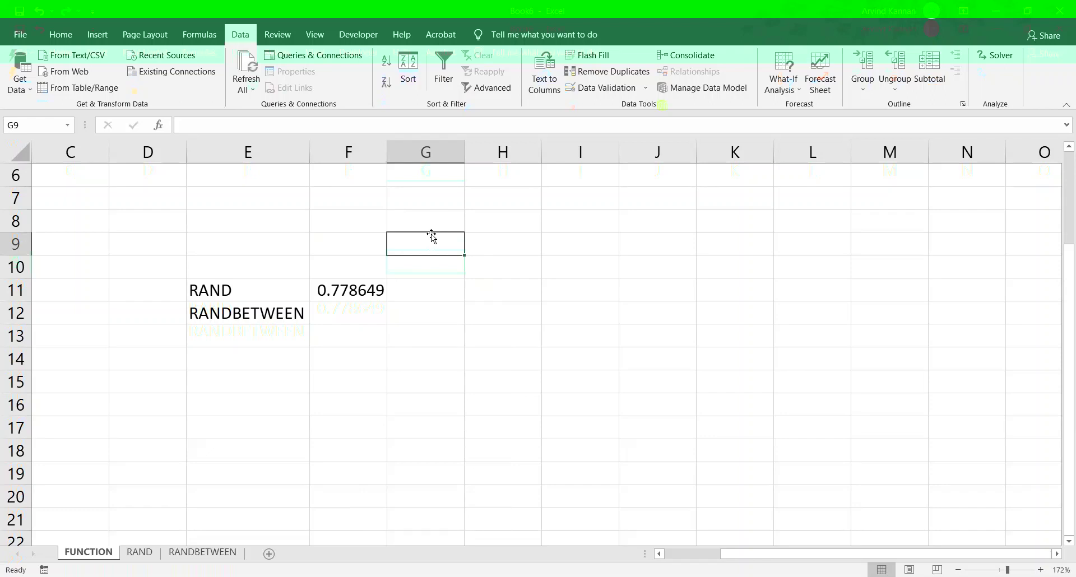
{"action": "left_click", "coordinate": [335, 296]}
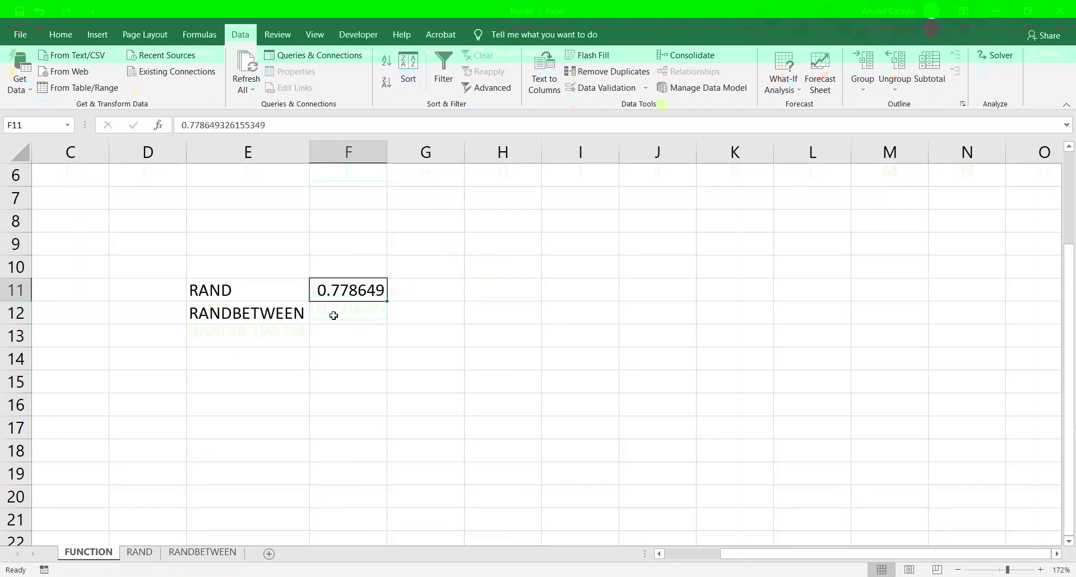
- Enter the formula =RANDBETWEEN(25,93) in cell F12 beside the RANDBETWEEN label
{"action": "left_click", "coordinate": [332, 313]}
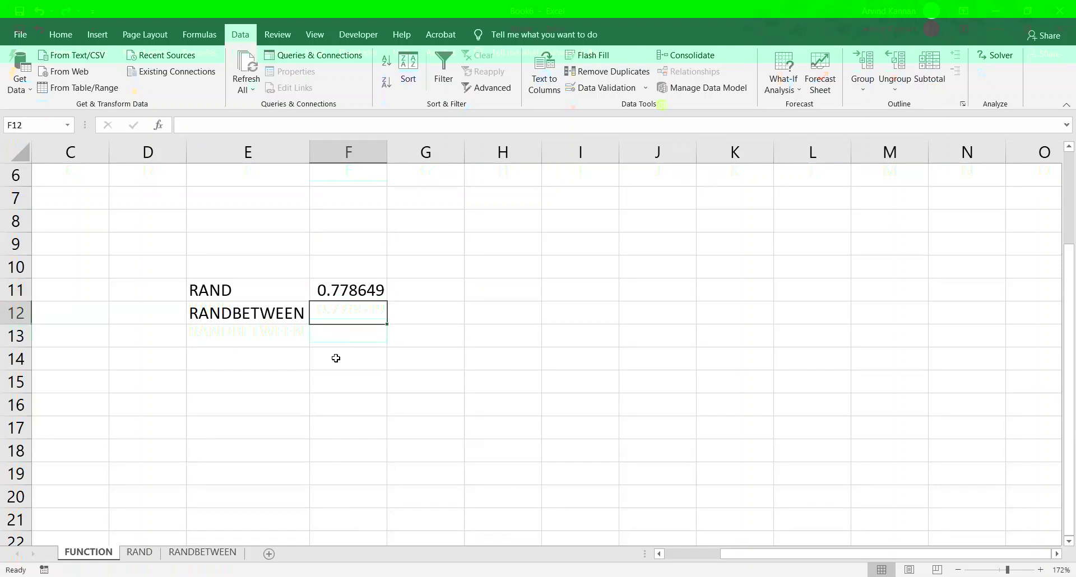
{"action": "type", "text": "=r"}
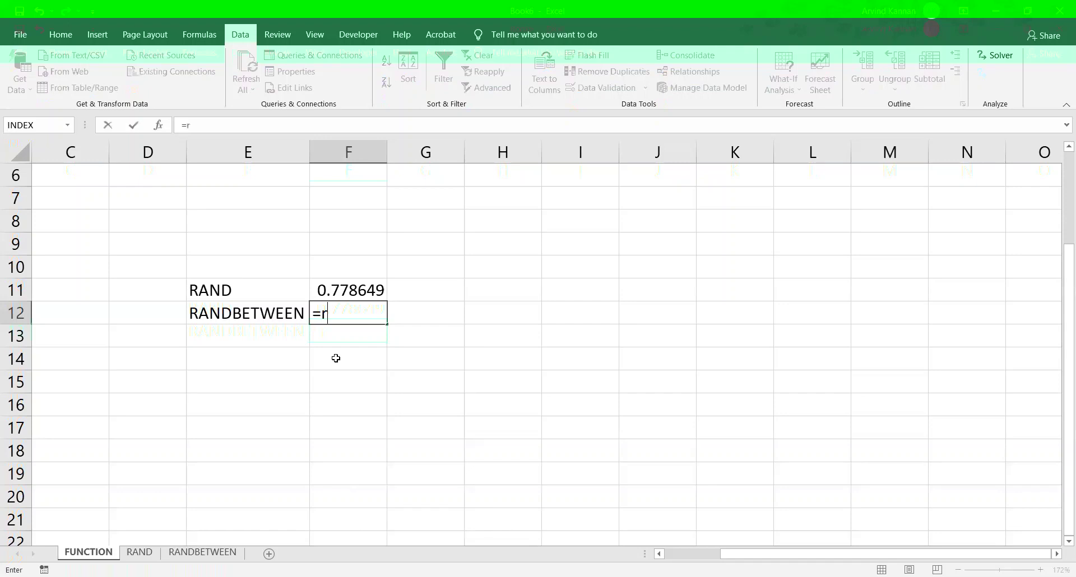
{"action": "type", "text": "andbetwee"}
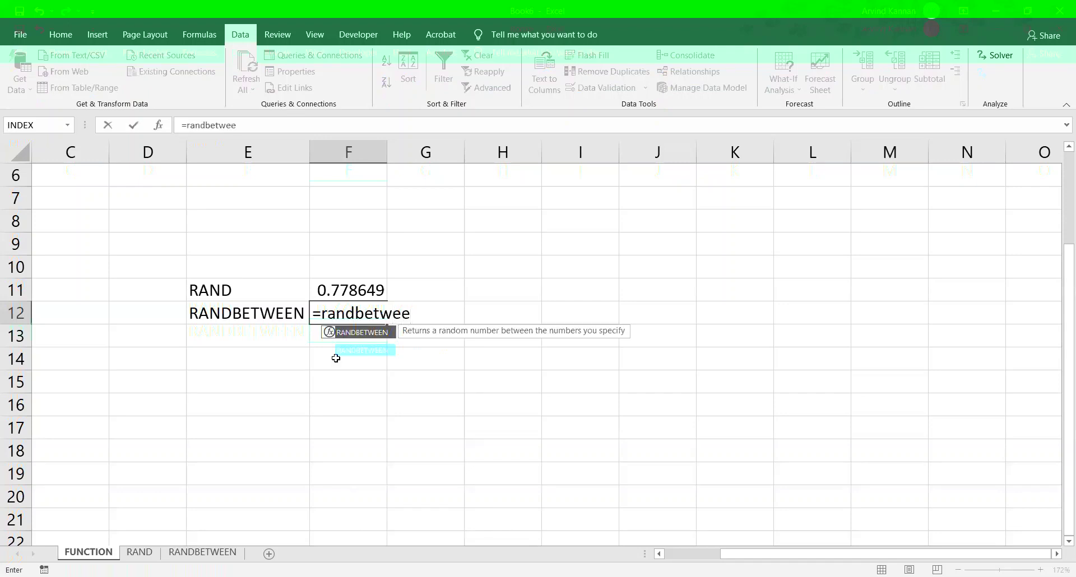
{"action": "key", "text": "Tab"}
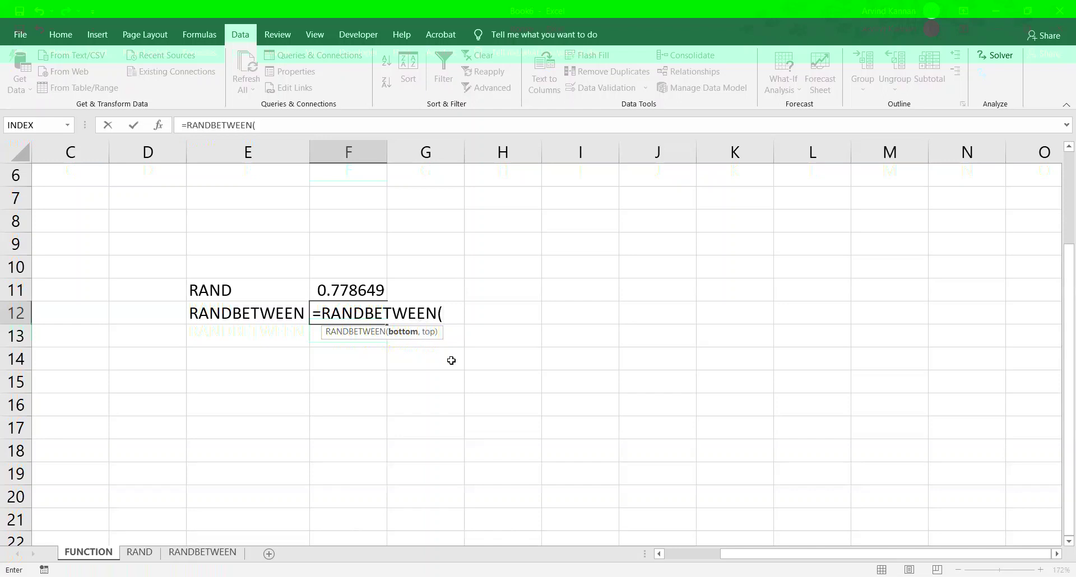
{"action": "type", "text": "25,9"}
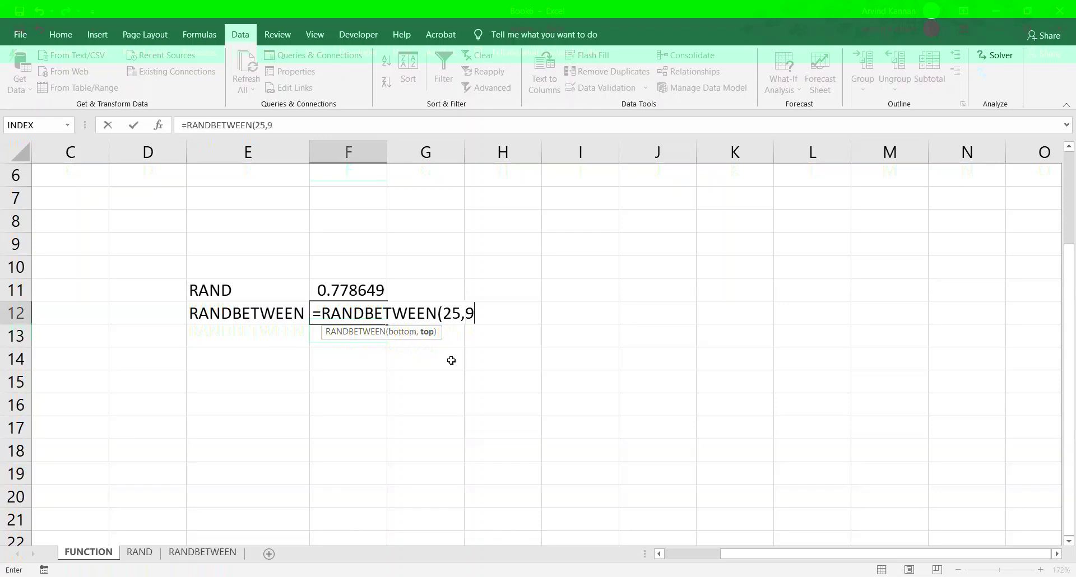
{"action": "type", "text": "3)"}
{"action": "key", "text": "Return"}
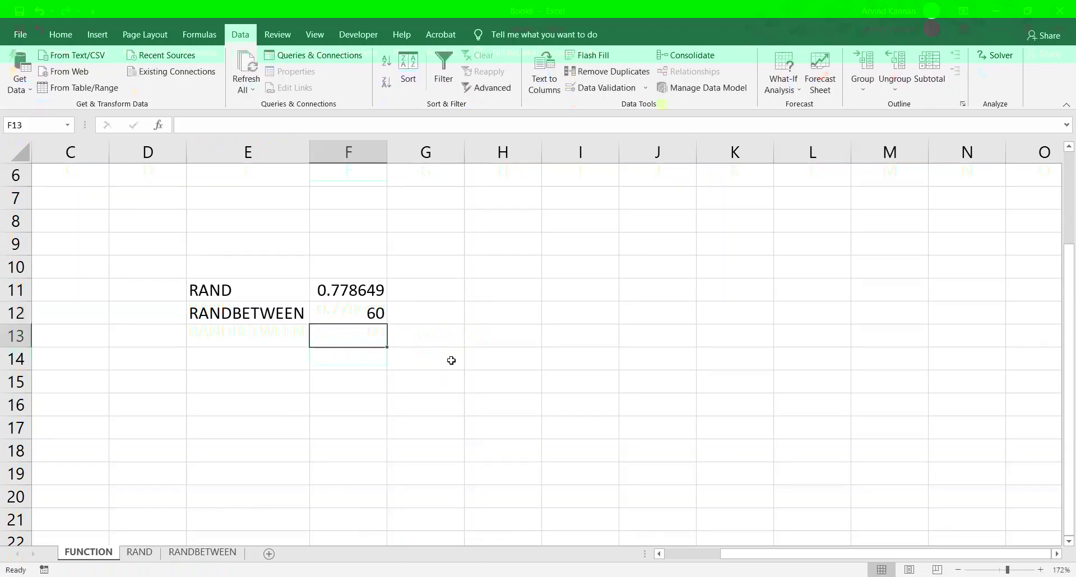
- Recalculate the sheet repeatedly to generate new random integers from the RANDBETWEEN formula in F12
{"action": "key", "text": "Up"}
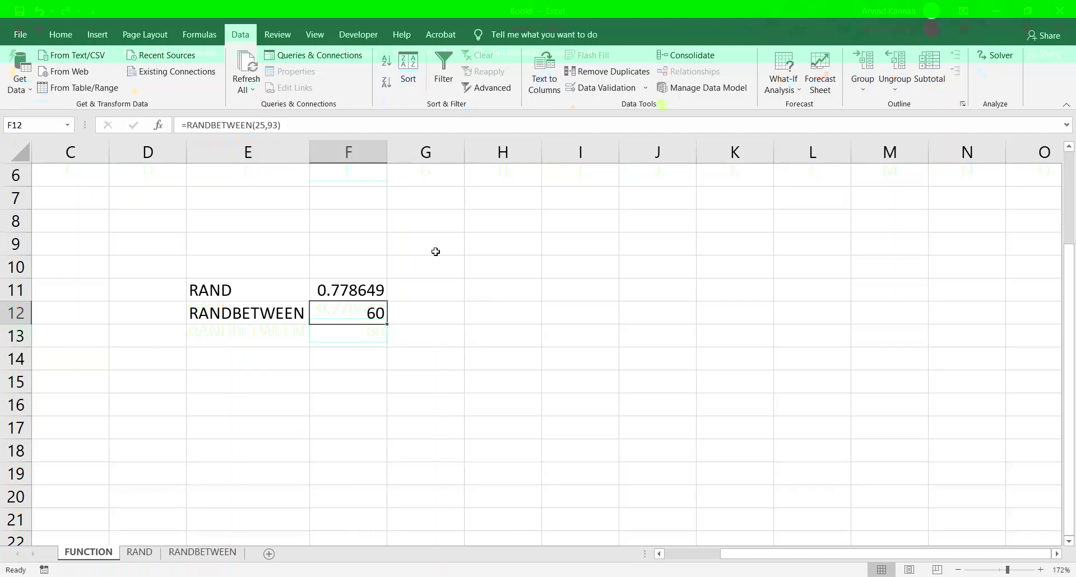
{"action": "key", "text": "F9"}
{"action": "key", "text": "F9"}
{"action": "key", "text": "F9"}
{"action": "key", "text": "F9"}
{"action": "key", "text": "F9"}
{"action": "key", "text": "F9"}
{"action": "key", "text": "F9"}
{"action": "key", "text": "F9"}
{"action": "key", "text": "F9"}
{"action": "key", "text": "F9"}
{"action": "key", "text": "F9"}
{"action": "key", "text": "F9"}
{"action": "key", "text": "F9"}
- Change the formula in F12 to =RANDBETWEEN(15,1003)
{"action": "left_click", "coordinate": [261, 125]}
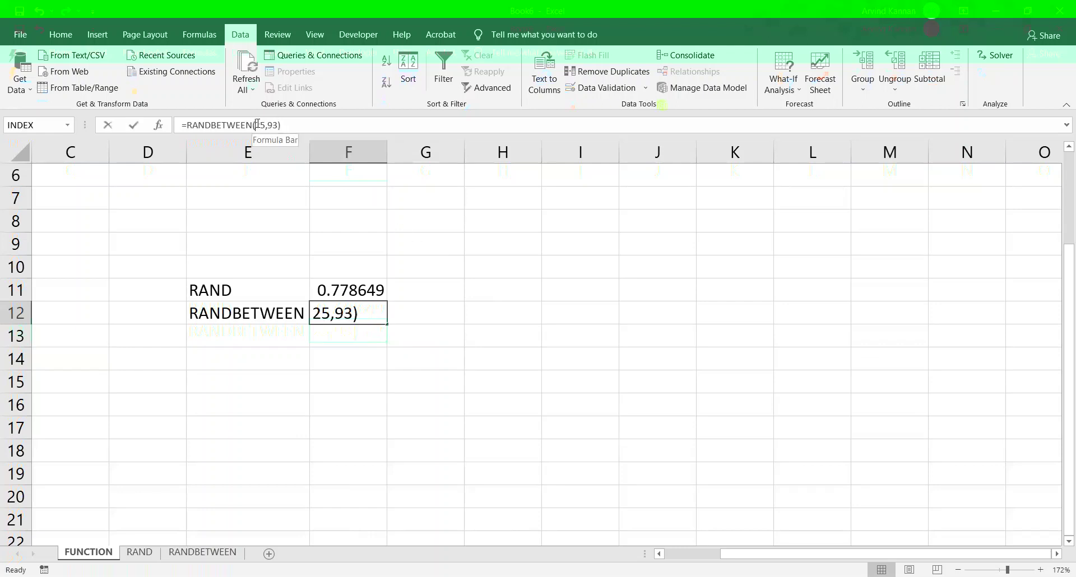
{"action": "key", "text": "BackSpace"}
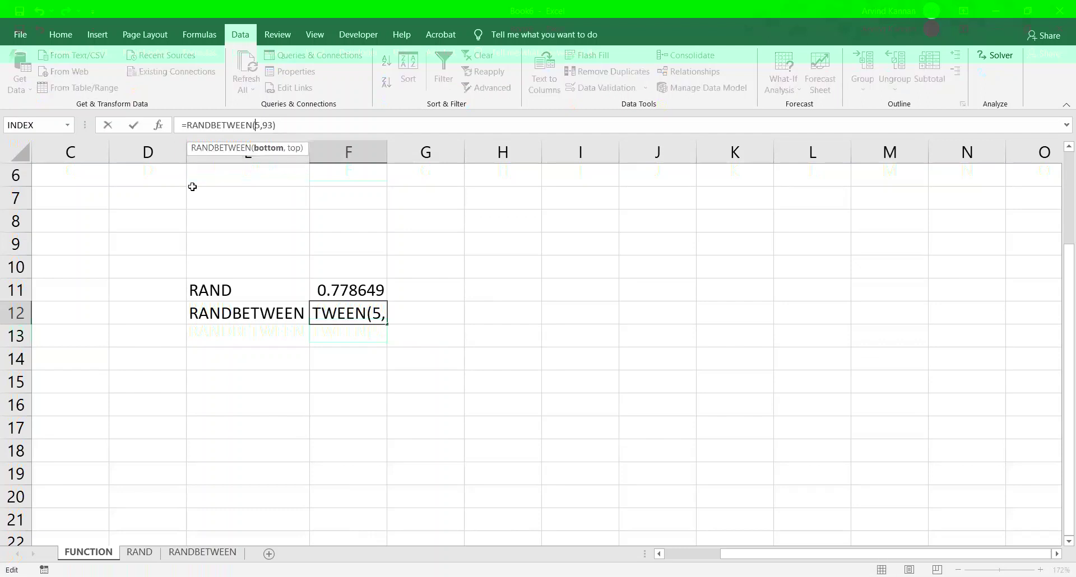
{"action": "type", "text": "1"}
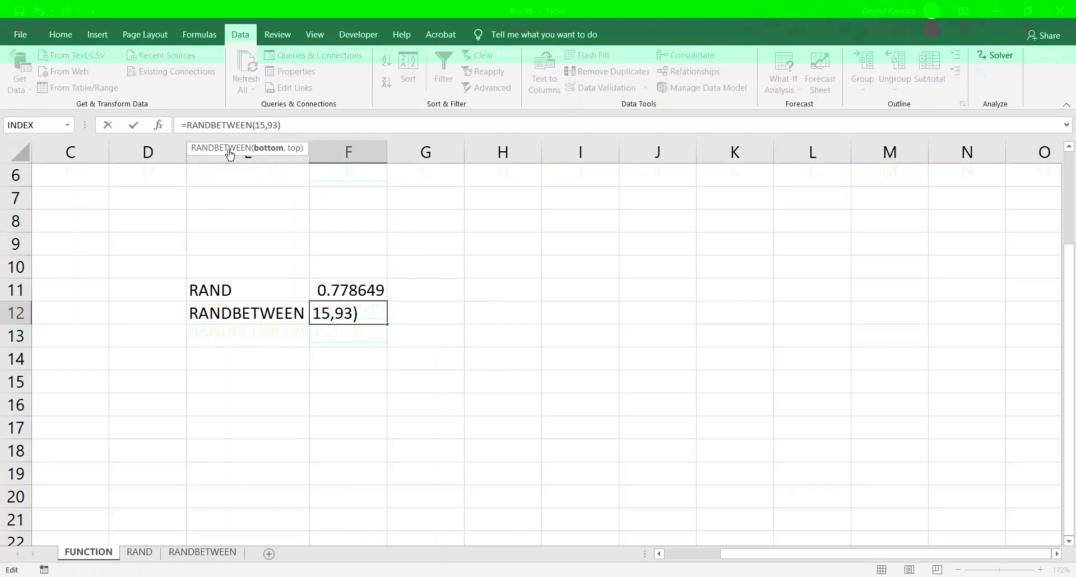
{"action": "left_click", "coordinate": [274, 124]}
{"action": "key", "text": "BackSpace"}
{"action": "type", "text": "100"}
{"action": "key", "text": "Return"}
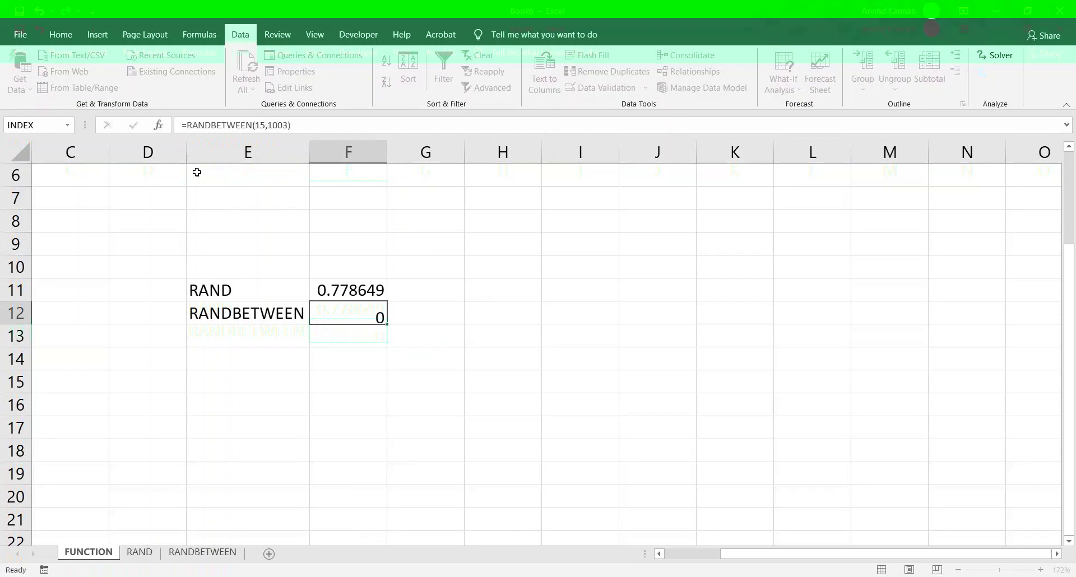
- Recalculate the sheet repeatedly to draw new integers from the widened RANDBETWEEN range in F12
{"action": "left_click", "coordinate": [365, 310]}
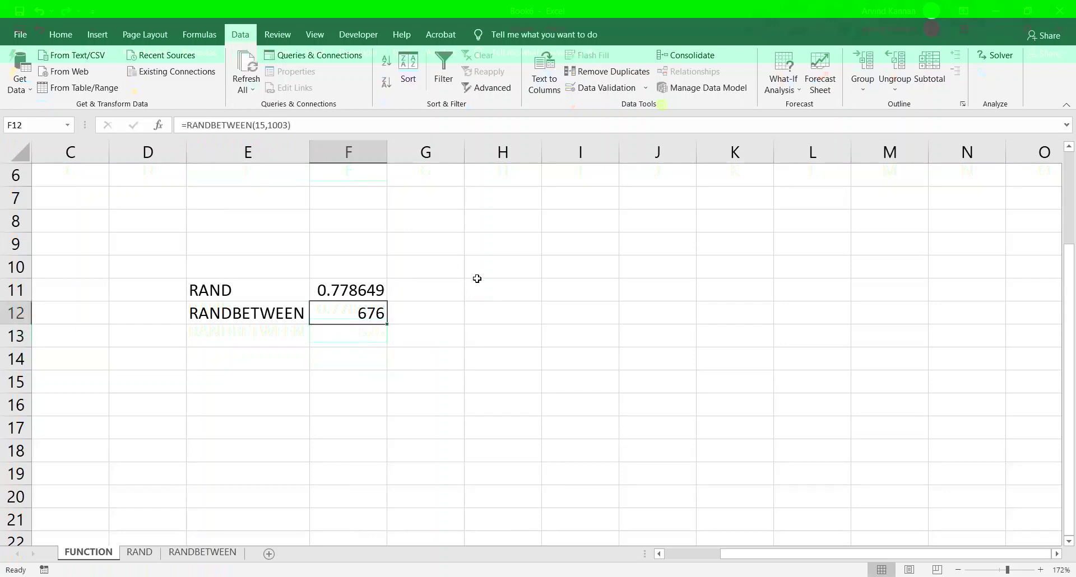
{"action": "key", "text": "F9"}
{"action": "key", "text": "F9"}
{"action": "key", "text": "F9"}
{"action": "key", "text": "F9"}
{"action": "key", "text": "F9"}
{"action": "key", "text": "F9"}
{"action": "key", "text": "F9"}
{"action": "left_click", "coordinate": [403, 367]}
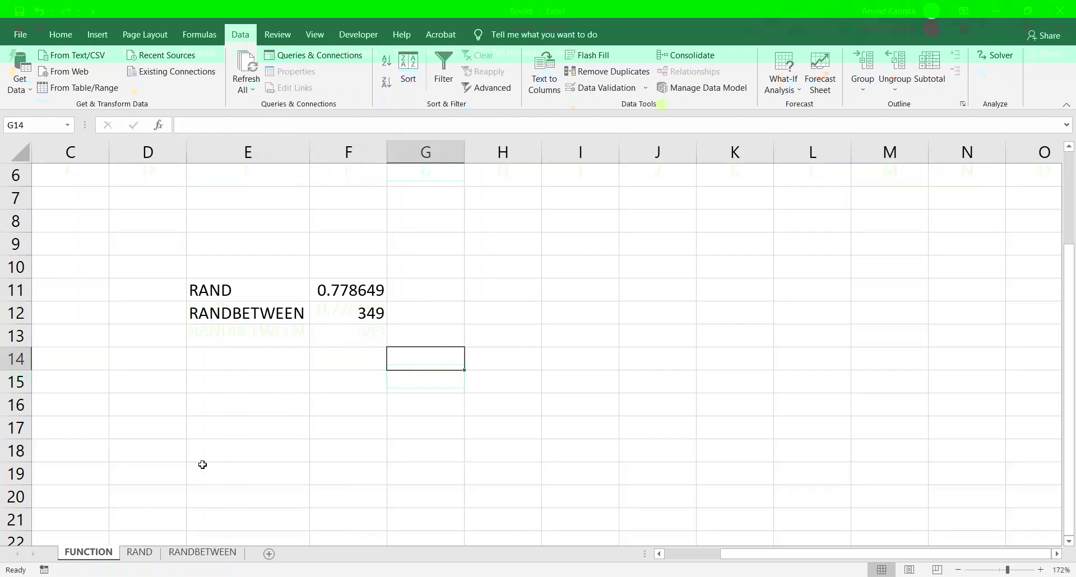
- Open the RAND sheet and examine how the names in A2:A11 are paired with the sequential slides in B2:B11
{"action": "left_click", "coordinate": [140, 553]}
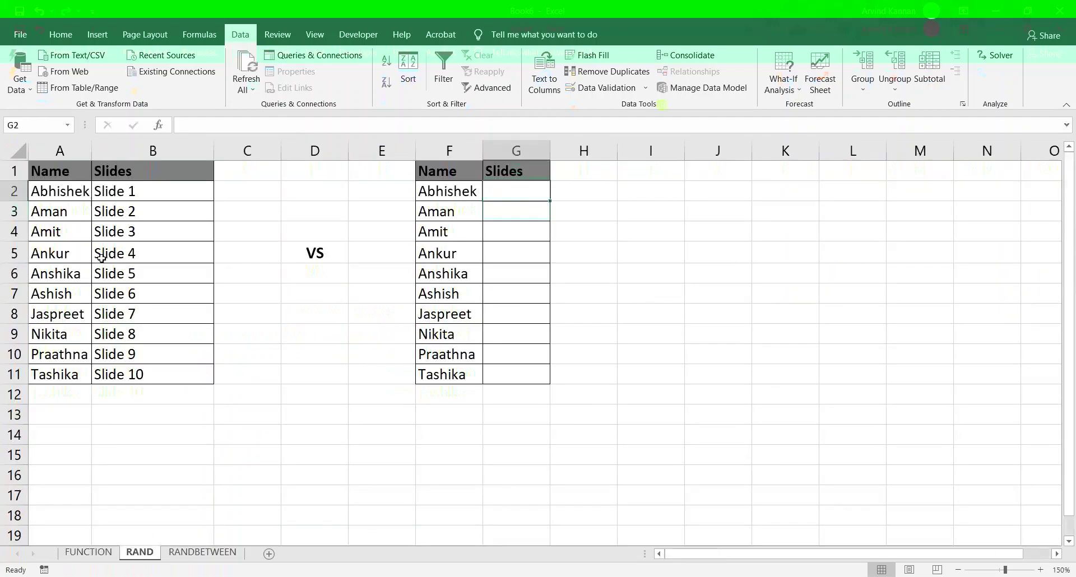
{"action": "left_click_drag", "start_coordinate": [56, 191], "coordinate": [58, 379]}
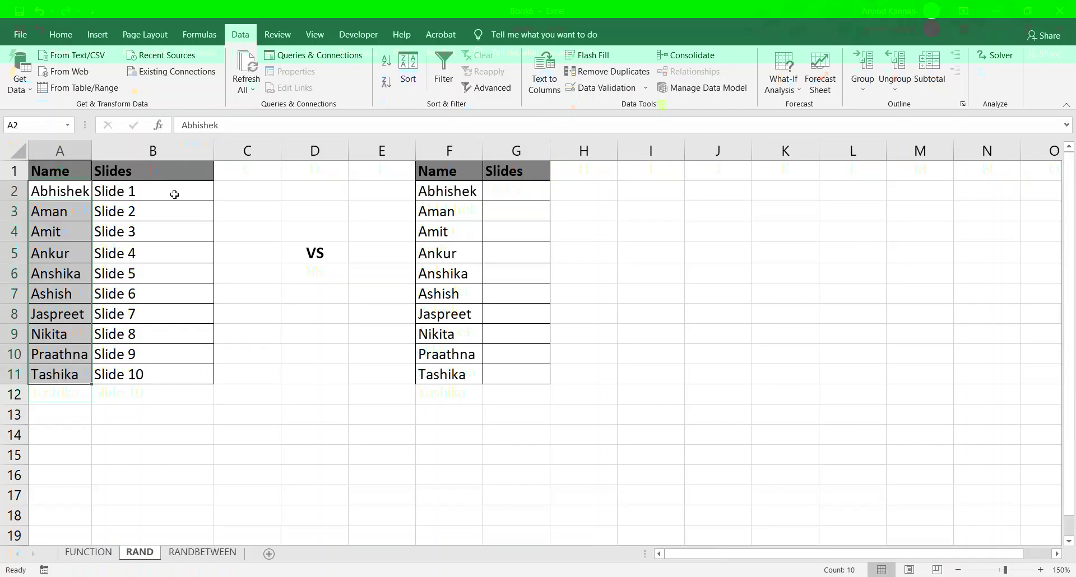
{"action": "left_click_drag", "start_coordinate": [175, 194], "coordinate": [156, 376]}
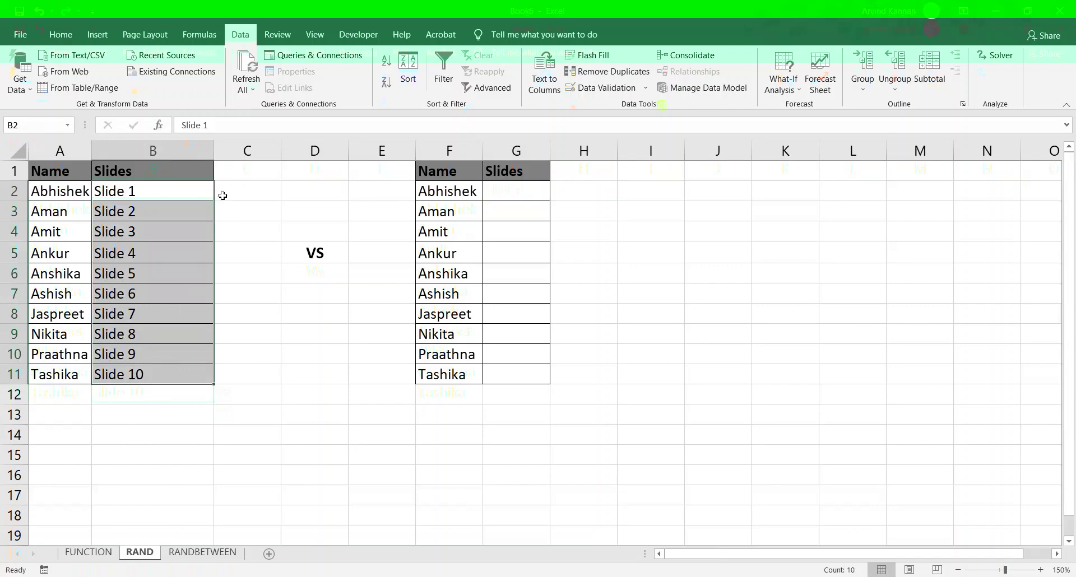
{"action": "left_click", "coordinate": [203, 193]}
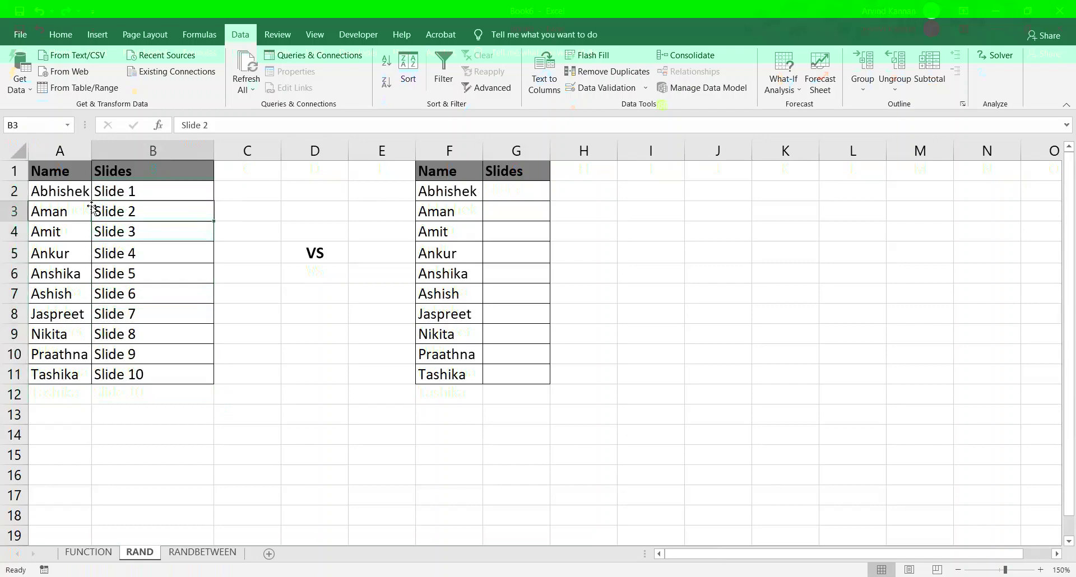
{"action": "left_click", "coordinate": [65, 195]}
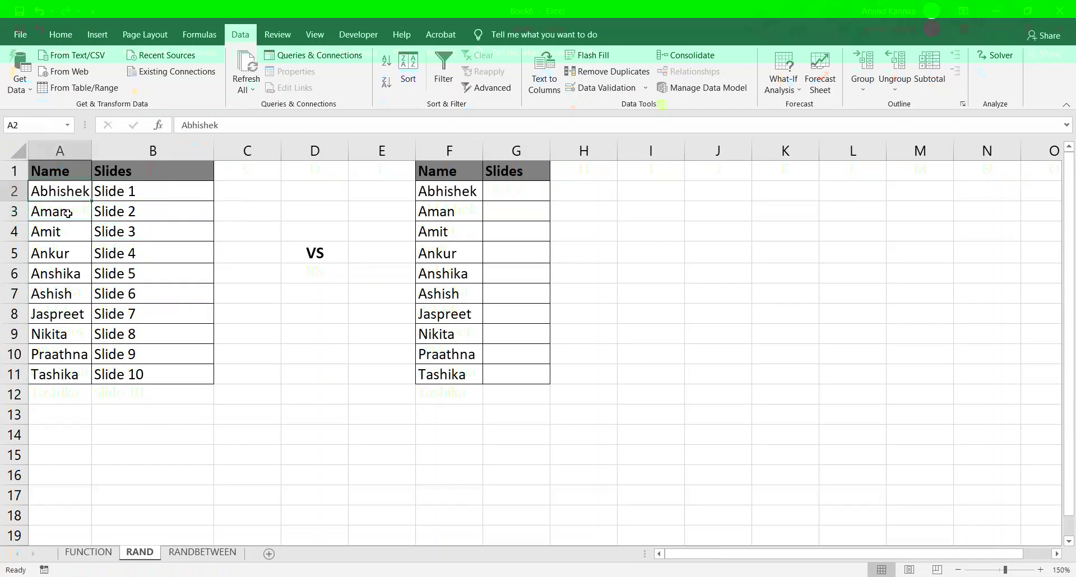
{"action": "left_click", "coordinate": [123, 192]}
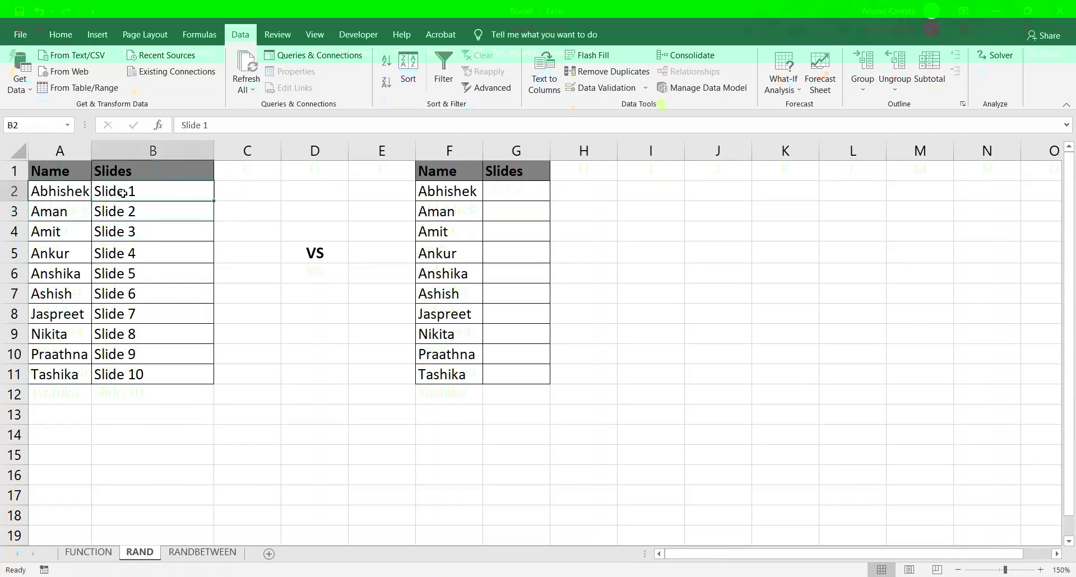
{"action": "left_click", "coordinate": [133, 233]}
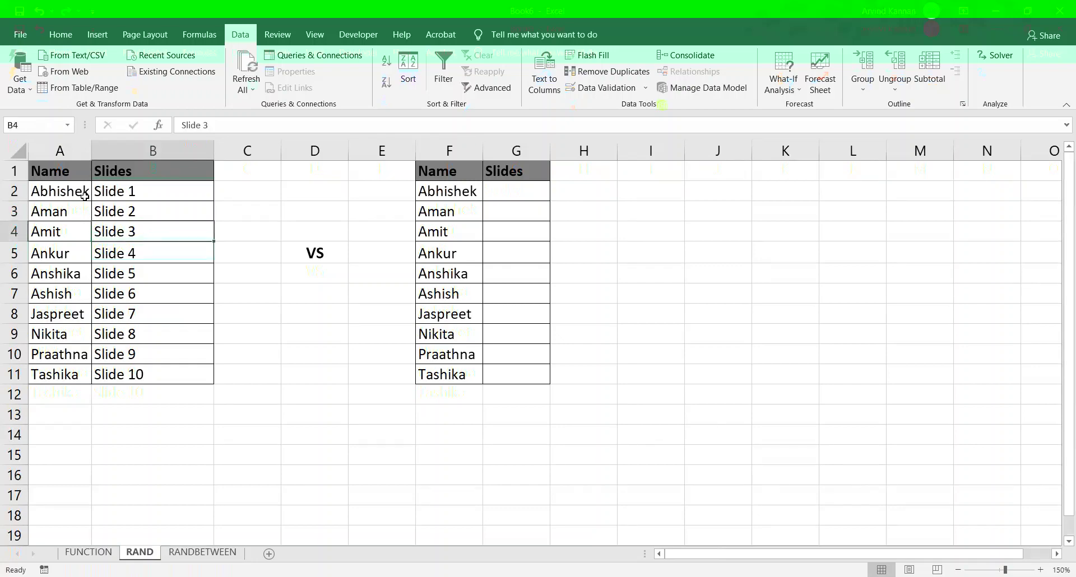
{"action": "left_click_drag", "start_coordinate": [125, 190], "coordinate": [128, 374]}
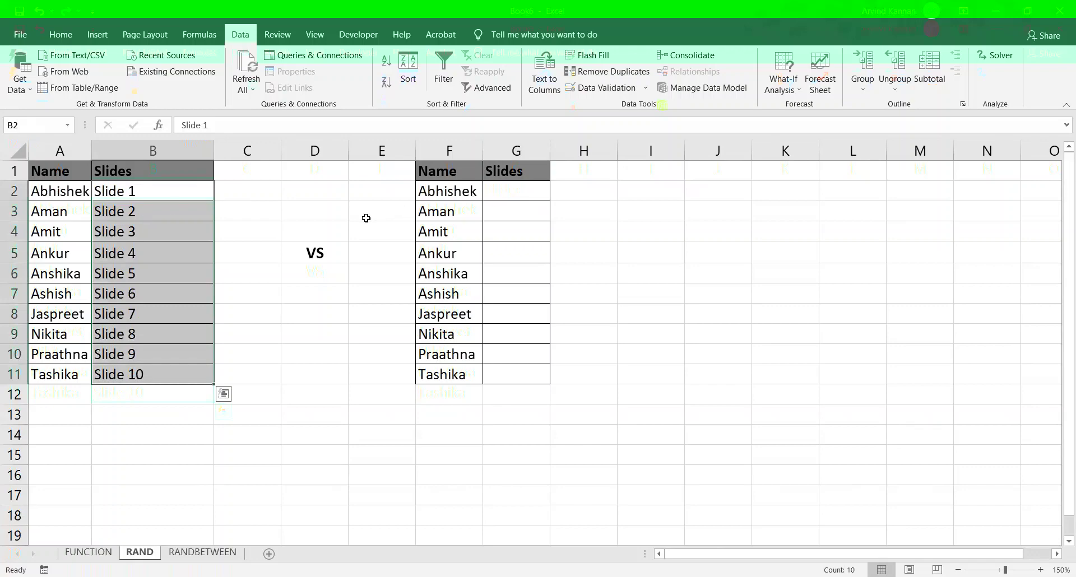
- Enter the formula =RAND() in G2, the first Slides cell of the second table
{"action": "left_click", "coordinate": [499, 185]}
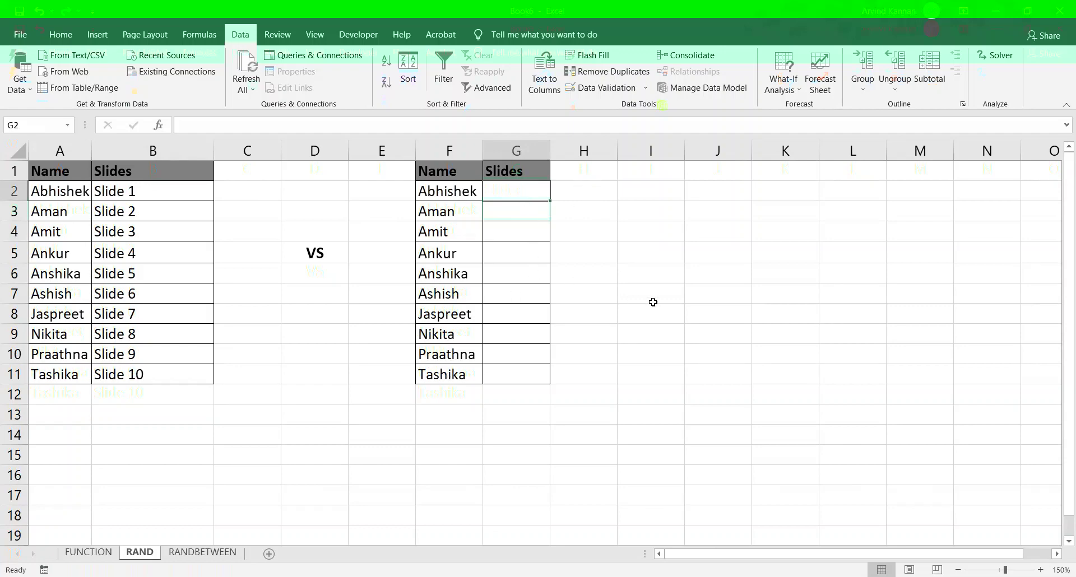
{"action": "type", "text": "="}
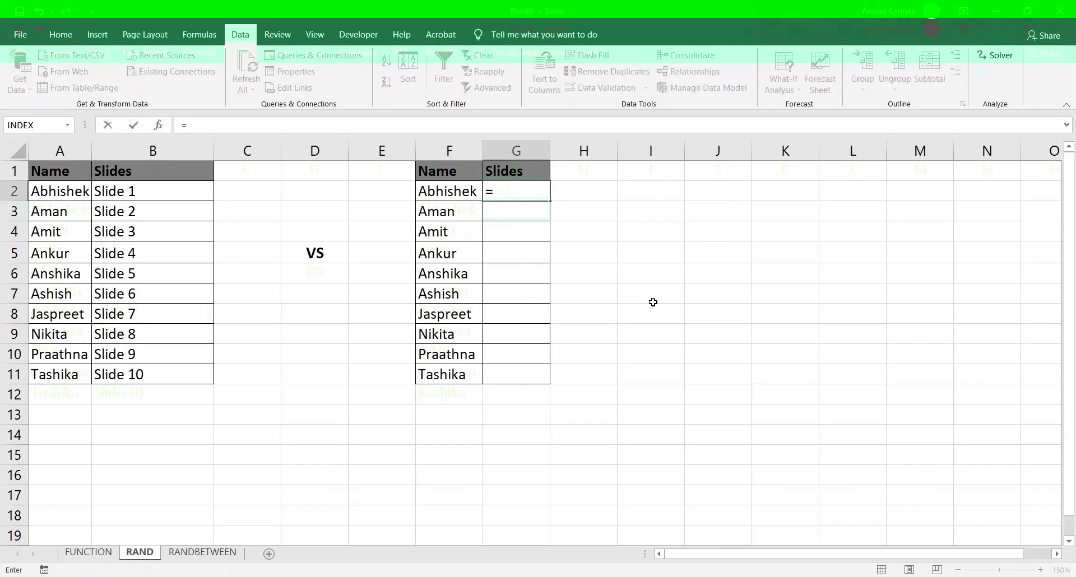
{"action": "type", "text": "rand"}
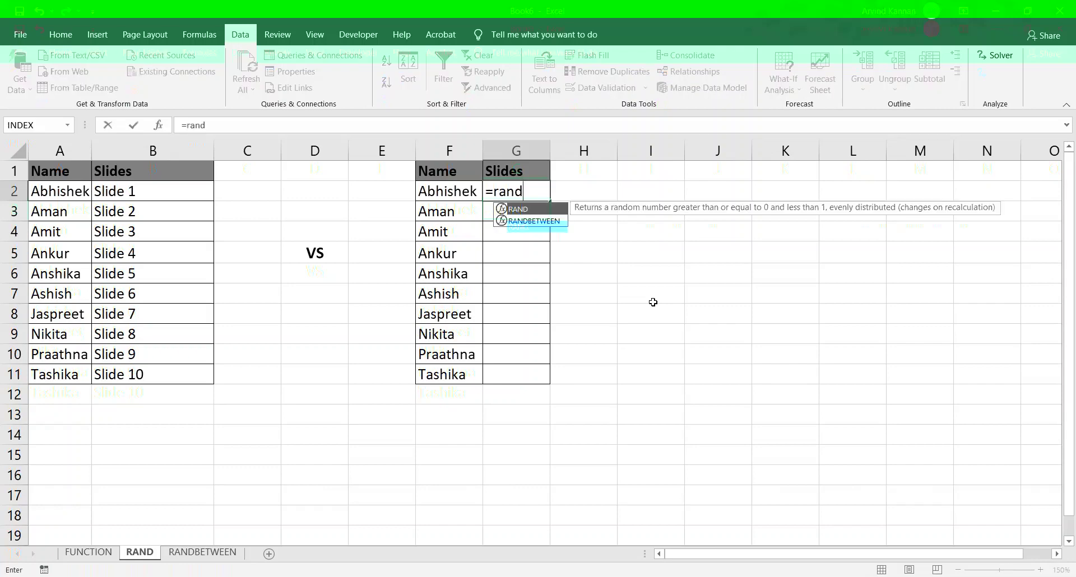
{"action": "key", "text": "Tab"}
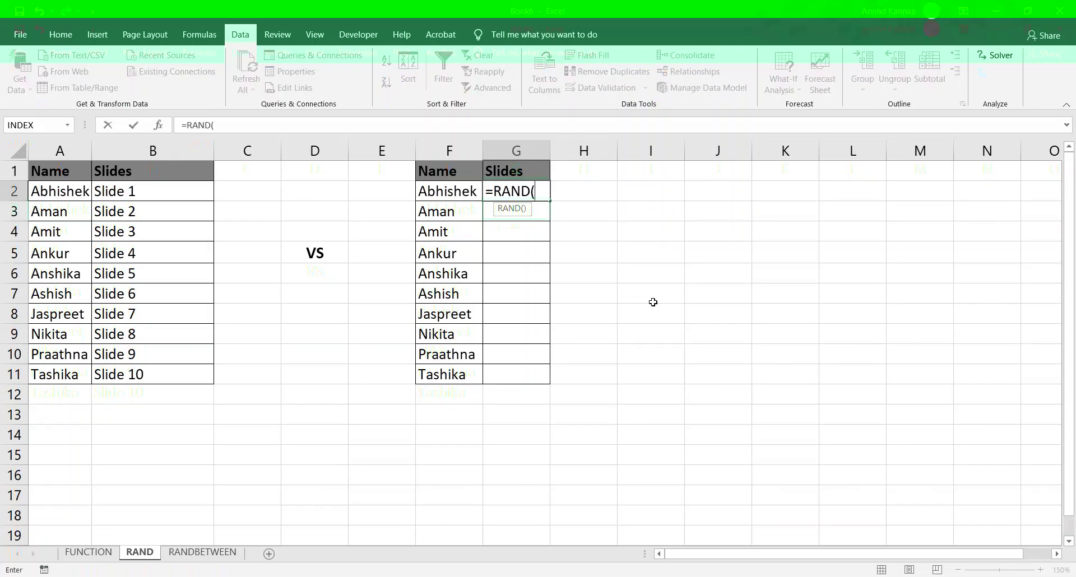
{"action": "type", "text": ")"}
{"action": "key", "text": "Return"}
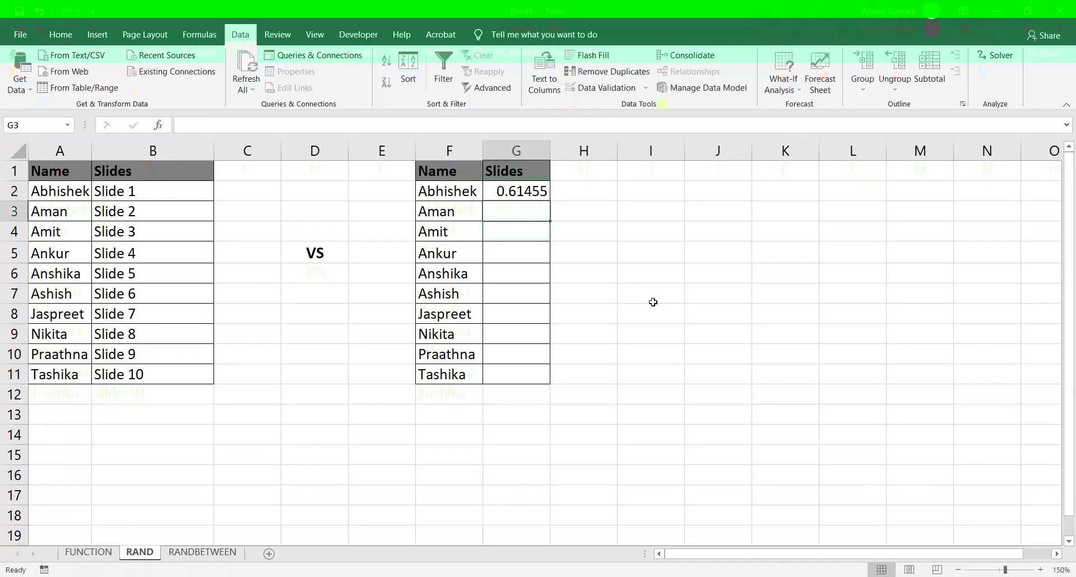
- Fill the RAND formula from G2 down to G11 so every name in the second table gets a random number
{"action": "left_click", "coordinate": [538, 193]}
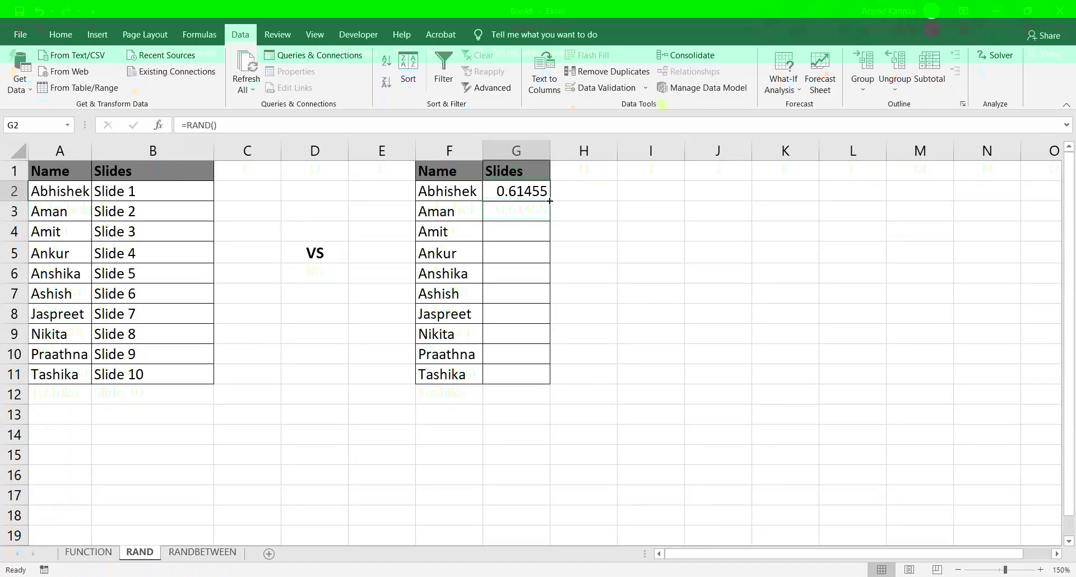
{"action": "double_click", "coordinate": [550, 201]}
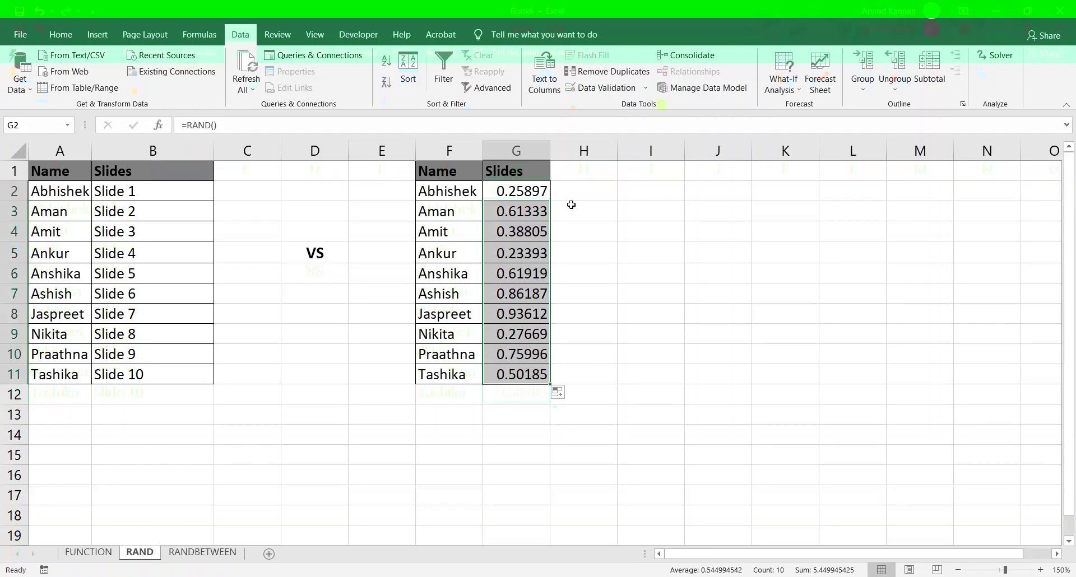
{"action": "left_click", "coordinate": [563, 205]}
{"action": "left_click_drag", "start_coordinate": [524, 191], "coordinate": [535, 376]}
{"action": "left_click", "coordinate": [612, 327]}
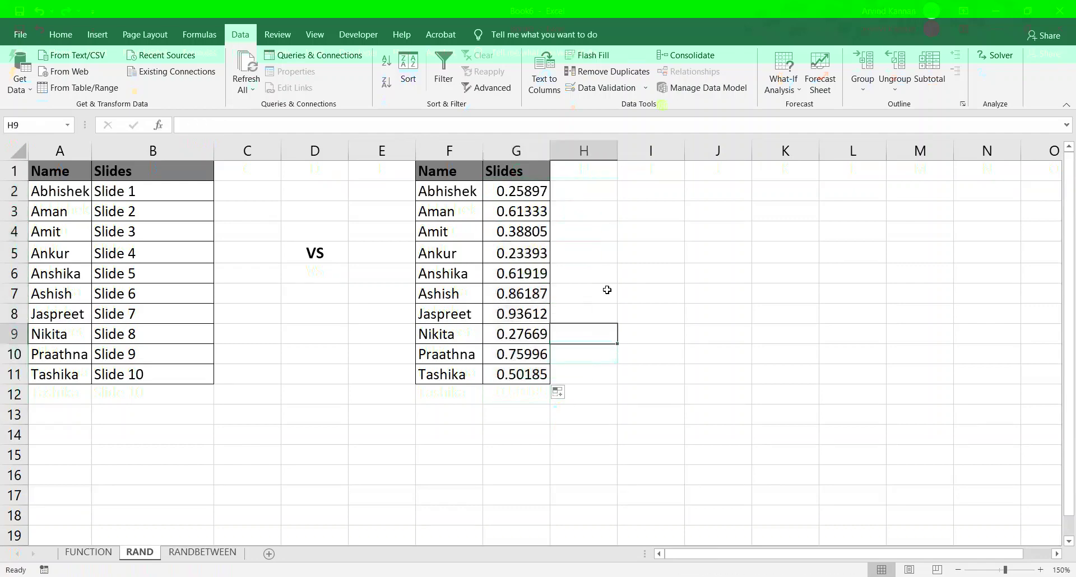
- Recalculate the RAND sheet repeatedly with an empty cell in column H selected to regenerate the random numbers in G2:G11
{"action": "left_click", "coordinate": [560, 190]}
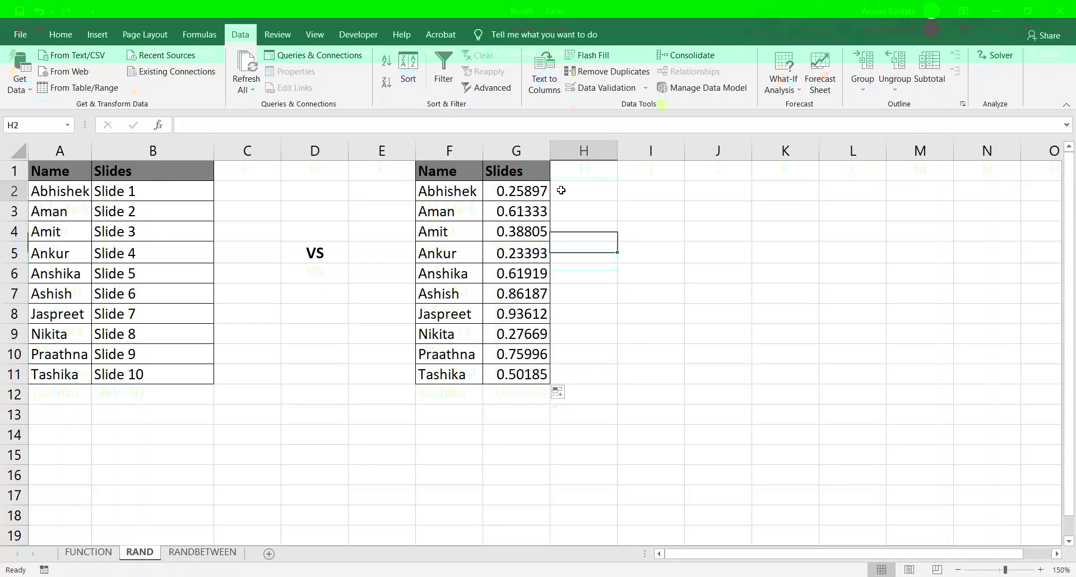
{"action": "left_click", "coordinate": [599, 209]}
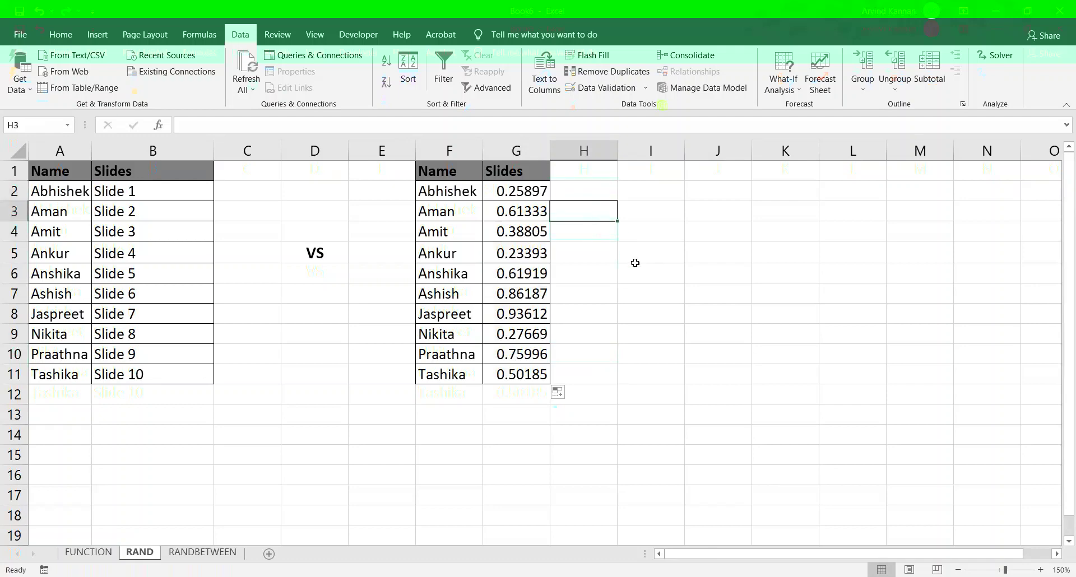
{"action": "key", "text": "F9"}
{"action": "key", "text": "F9"}
{"action": "key", "text": "F9"}
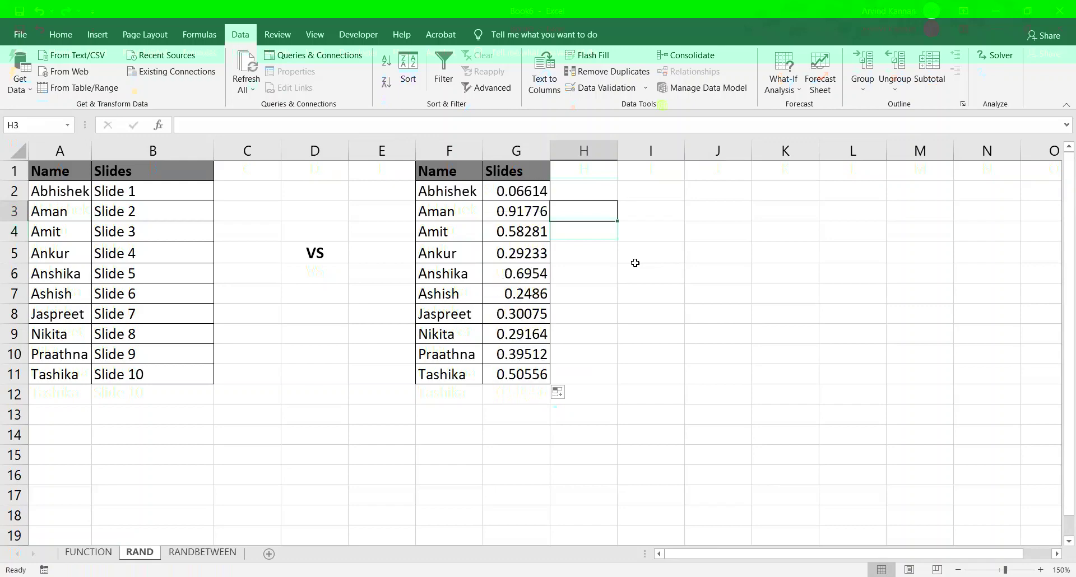
{"action": "key", "text": "F9"}
{"action": "key", "text": "F9"}
{"action": "key", "text": "F9"}
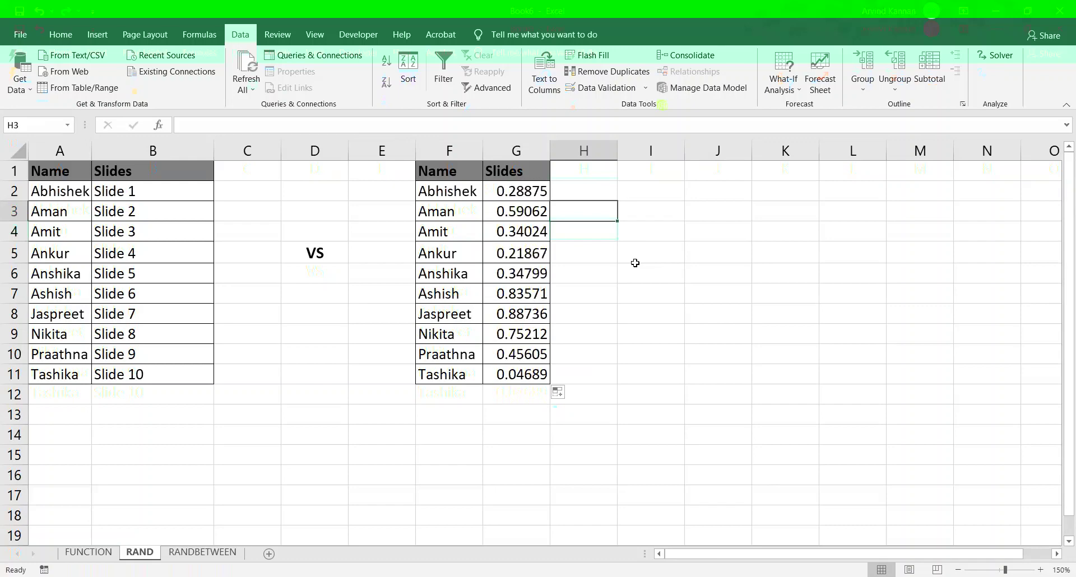
{"action": "key", "text": "F9"}
{"action": "key", "text": "F9"}
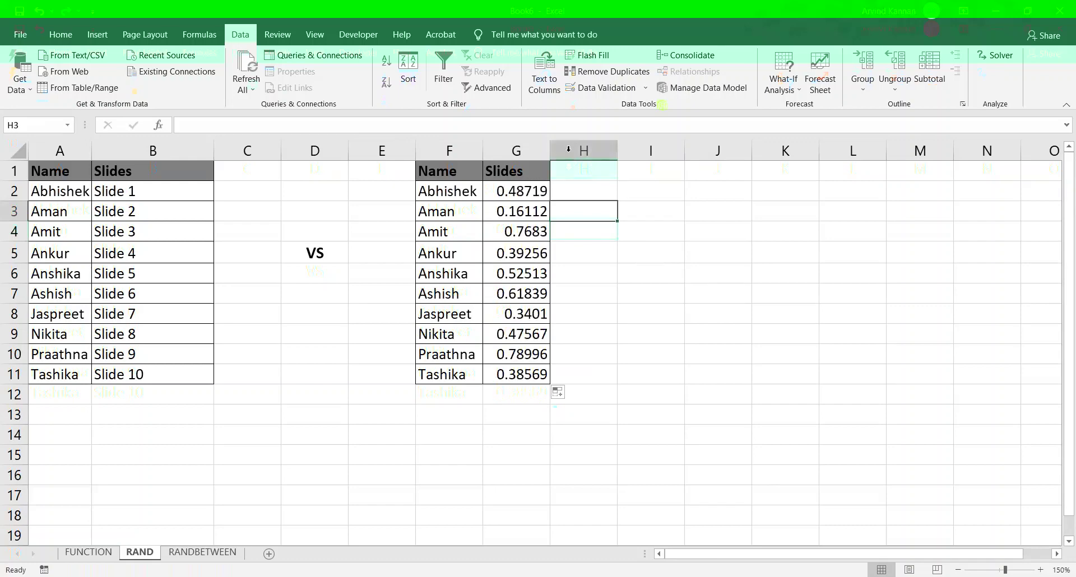
- Replace the RAND formulas in G2:G11 with static values by copying them and using Paste Special with Values
{"action": "left_click_drag", "start_coordinate": [523, 193], "coordinate": [522, 374]}
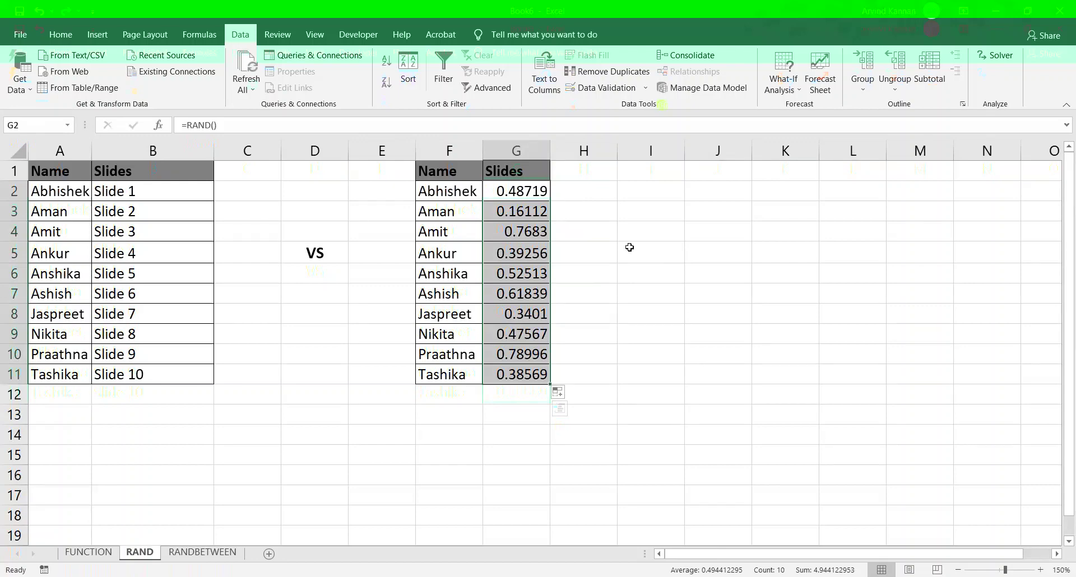
{"action": "key", "text": "ctrl+c"}
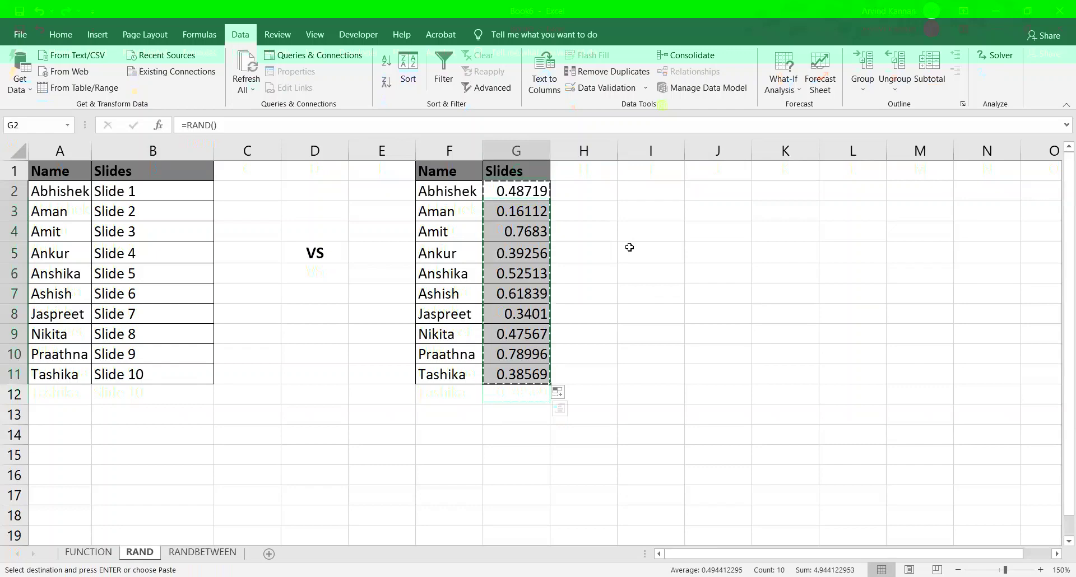
{"action": "right_click", "coordinate": [530, 193]}
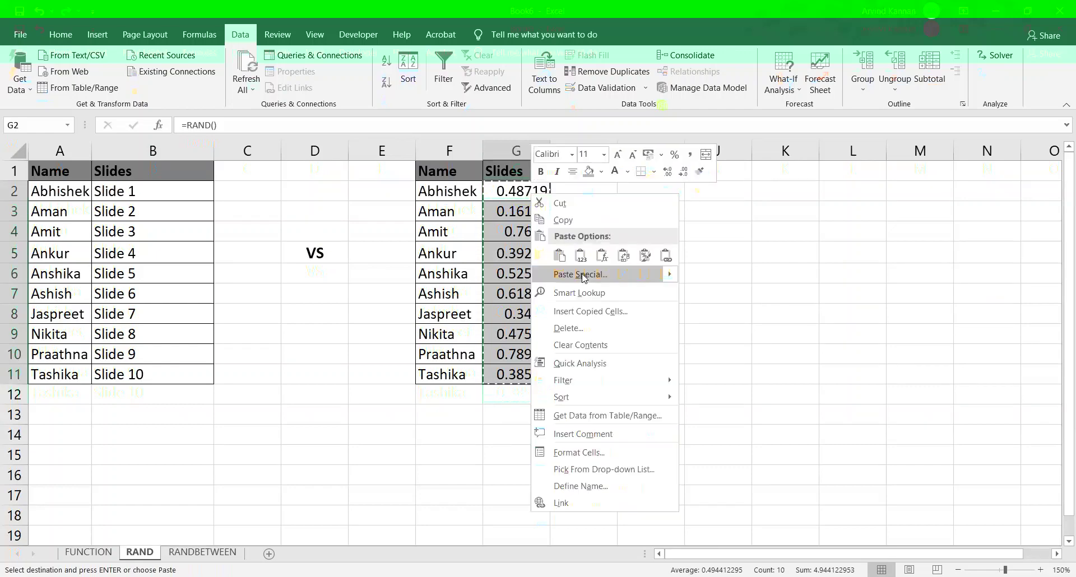
{"action": "left_click", "coordinate": [580, 275]}
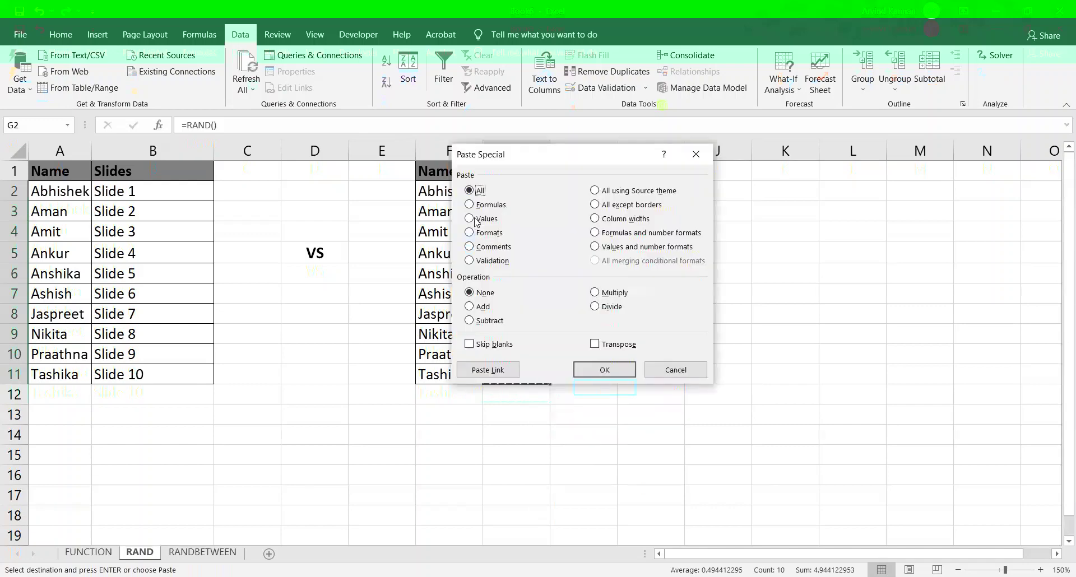
{"action": "left_click", "coordinate": [474, 218]}
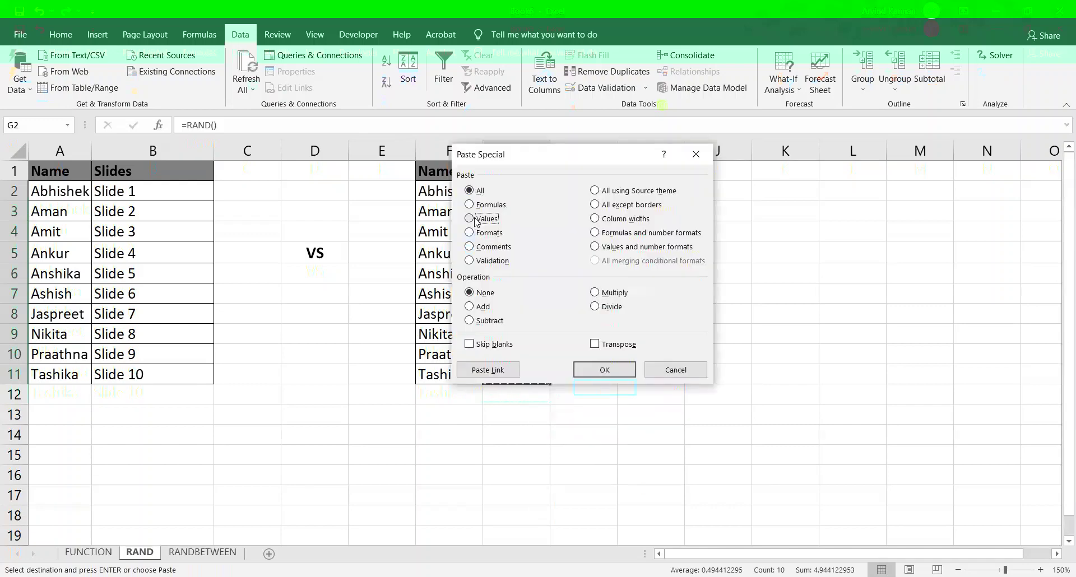
{"action": "left_click", "coordinate": [596, 376]}
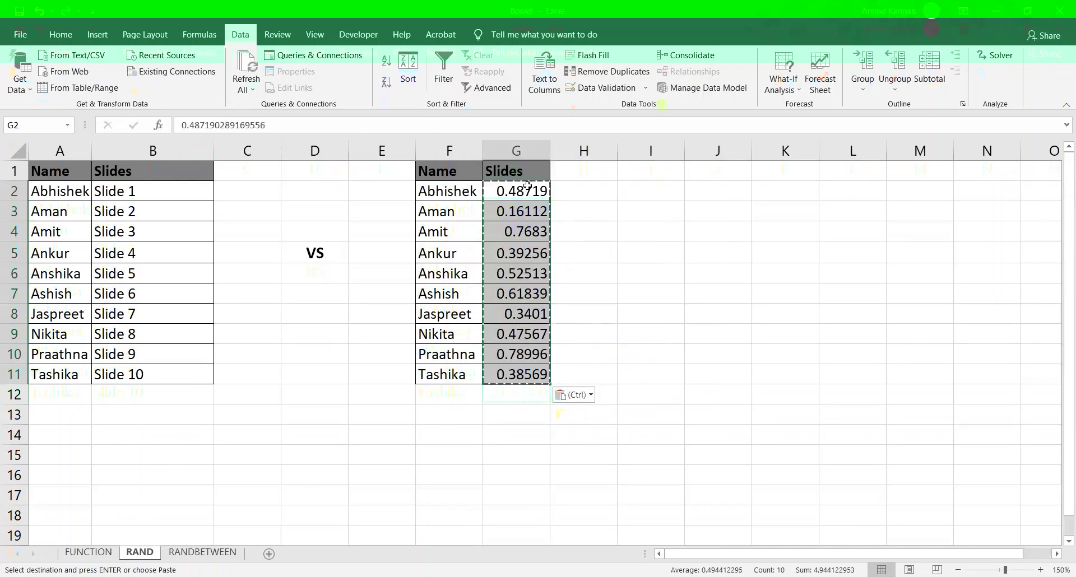
- Check the contents of the cells down column G for static numbers instead of formulas, and return to header G1
{"action": "key", "text": "Down"}
{"action": "key", "text": "Down"}
{"action": "key", "text": "Down"}
{"action": "key", "text": "Down"}
{"action": "key", "text": "Down"}
{"action": "key", "text": "Down"}
{"action": "key", "text": "Down"}
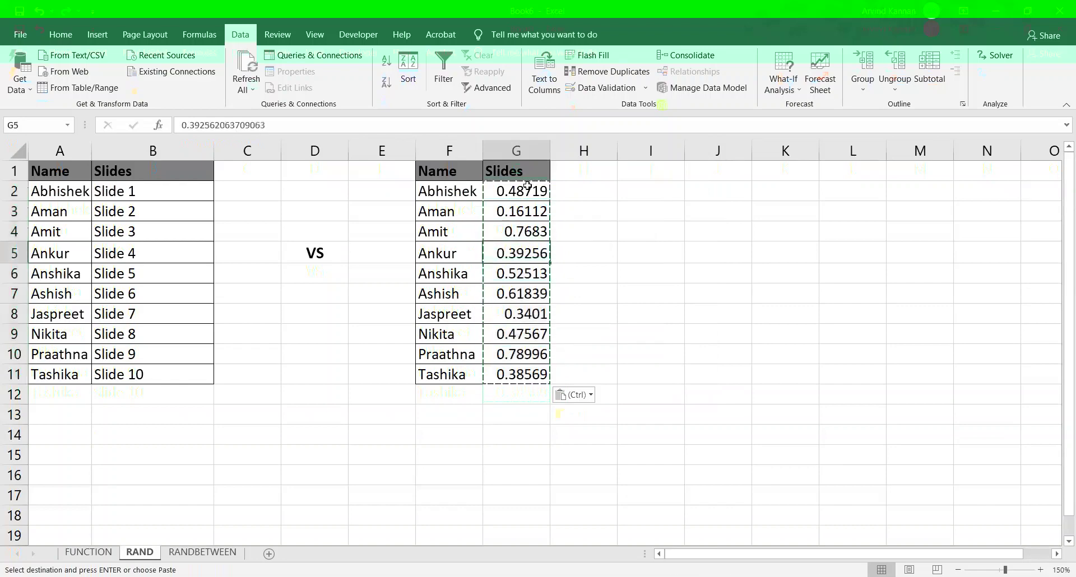
{"action": "key", "text": "ctrl+Up"}
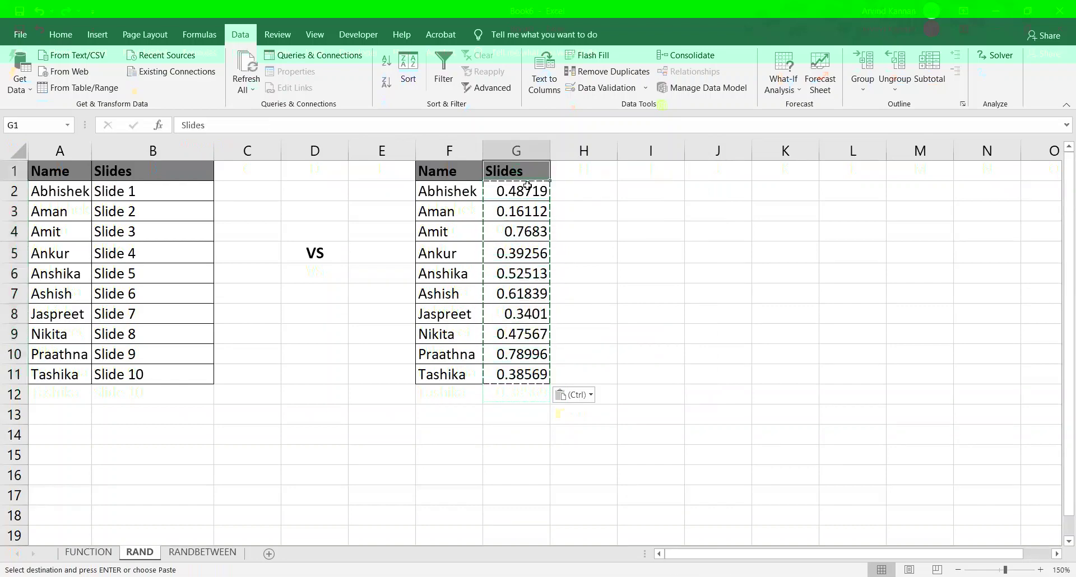
- Sort the second table in ascending order by the random numbers in column G to shuffle the names
{"action": "key", "text": "Escape"}
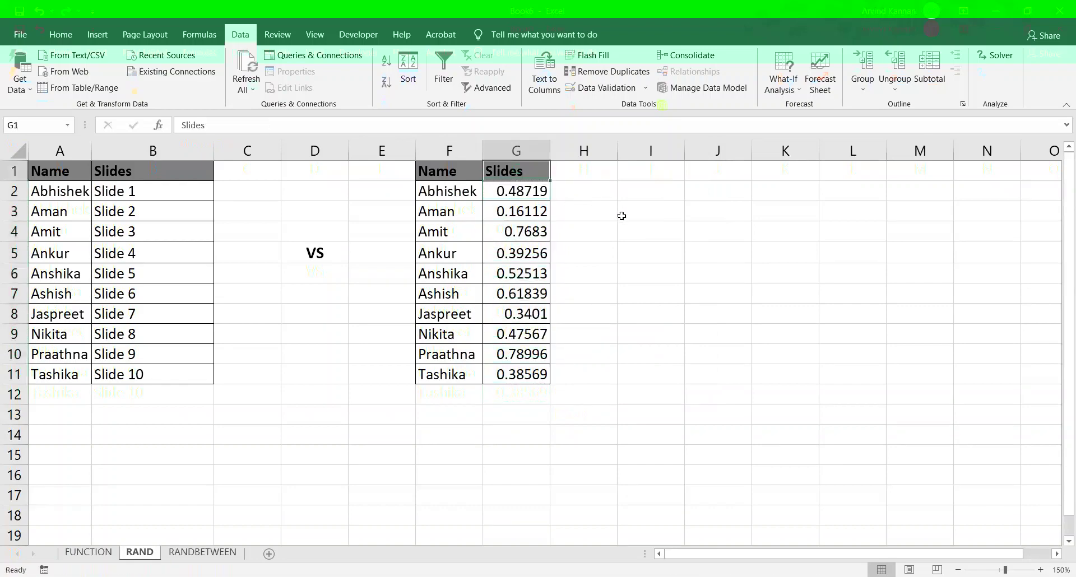
{"action": "left_click", "coordinate": [528, 191]}
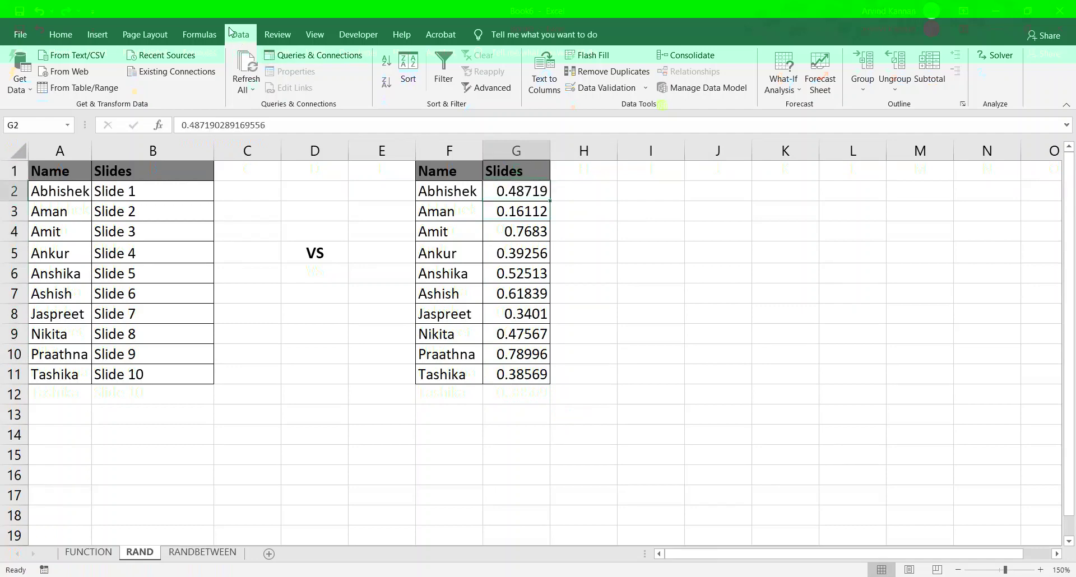
{"action": "left_click", "coordinate": [388, 65]}
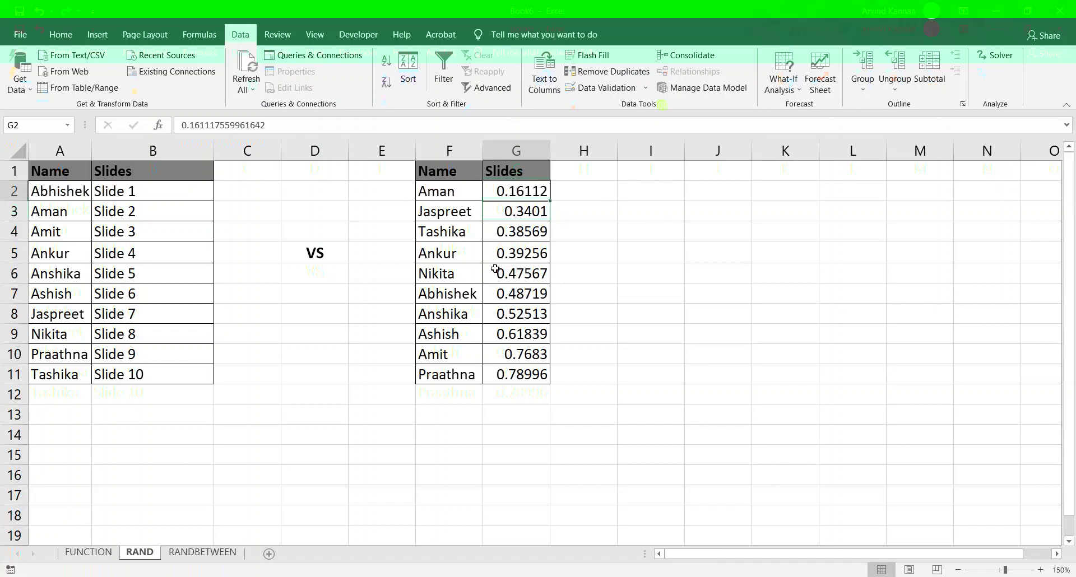
- Enter "Slide 1" in G2 and fill the series down to G11 so each shuffled name gets a slide
{"action": "type", "text": "Sl"}
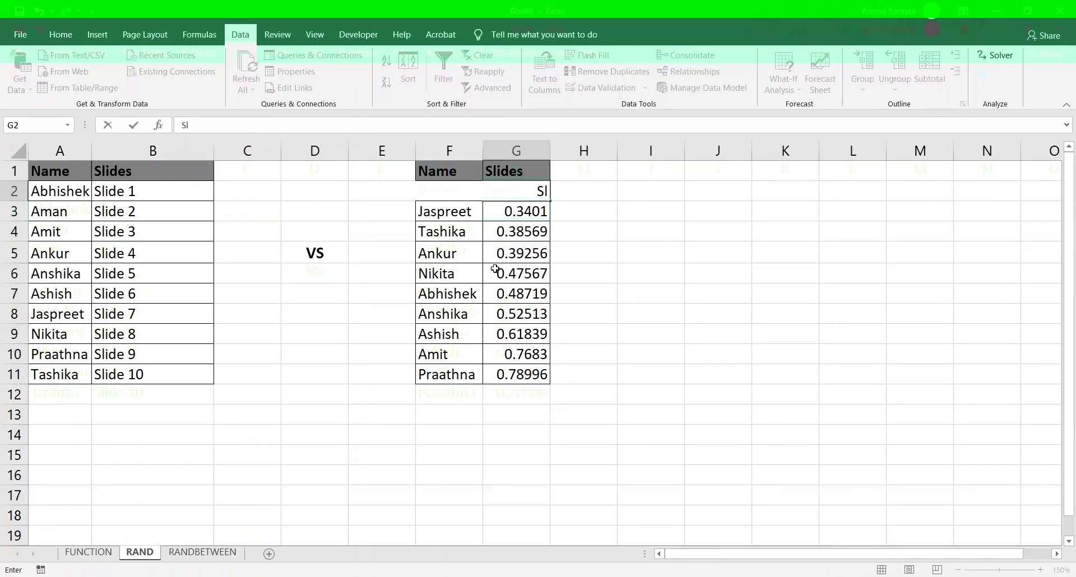
{"action": "type", "text": "ide 1"}
{"action": "key", "text": "Return"}
{"action": "key", "text": "Up"}
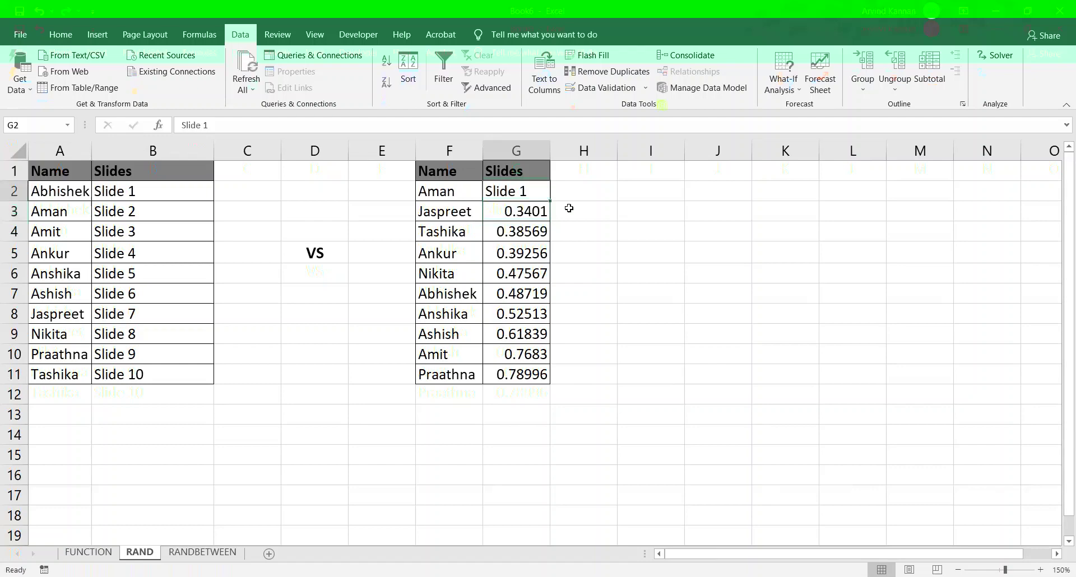
{"action": "double_click", "coordinate": [550, 201]}
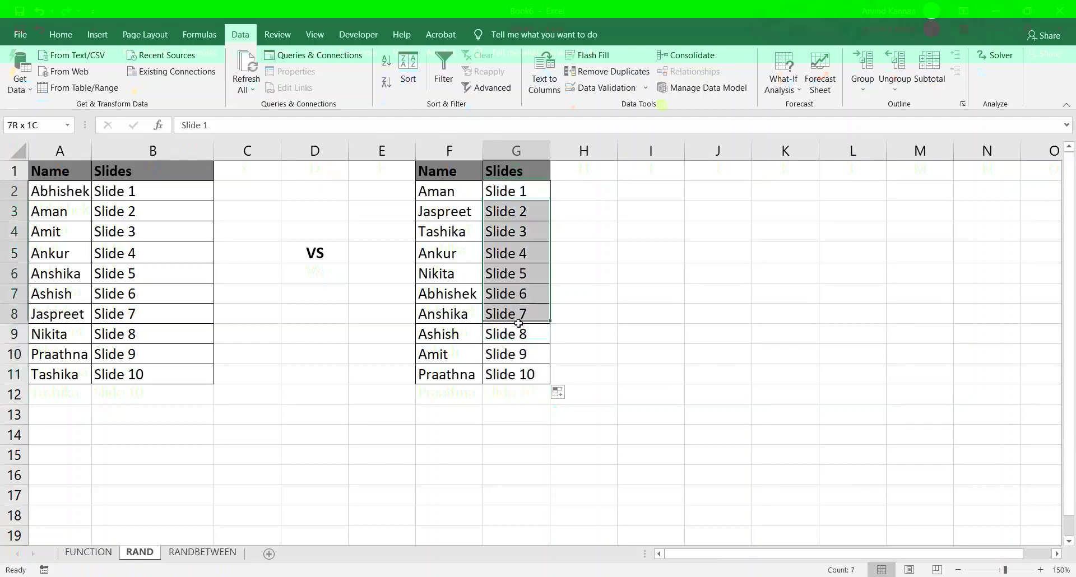
{"action": "left_click", "coordinate": [611, 315]}
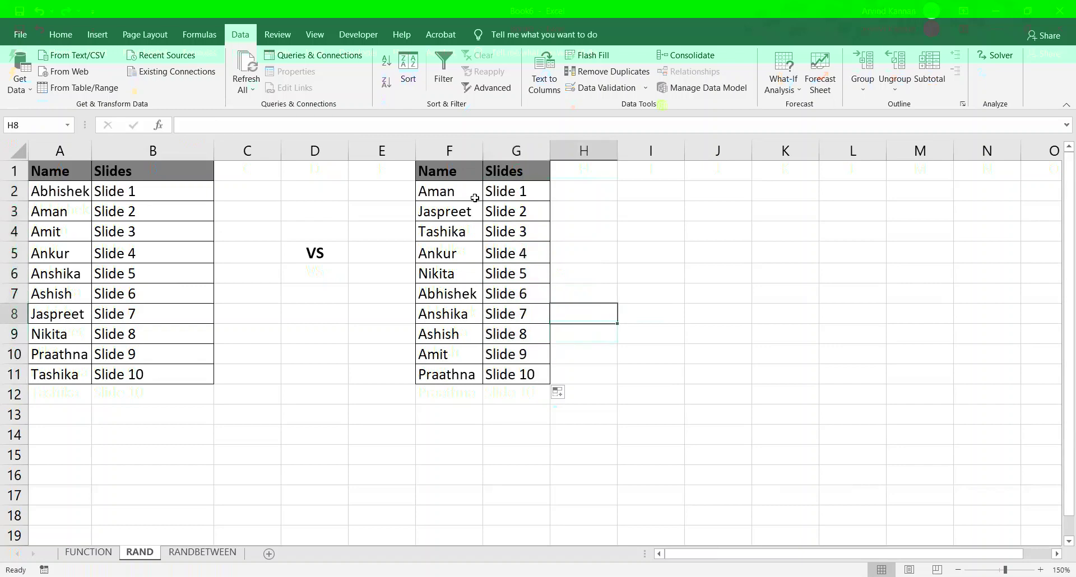
- Compare the slides assigned to the first three names in the sequential table with their slides in the randomized table
{"action": "left_click", "coordinate": [64, 190]}
{"action": "left_click", "coordinate": [118, 191]}
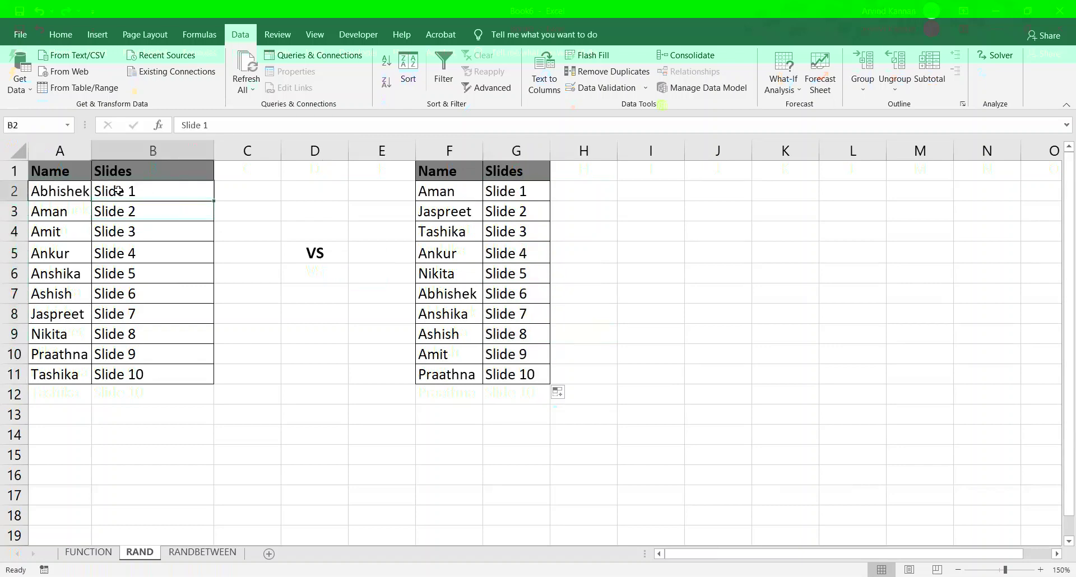
{"action": "left_click", "coordinate": [497, 293]}
{"action": "left_click", "coordinate": [50, 214]}
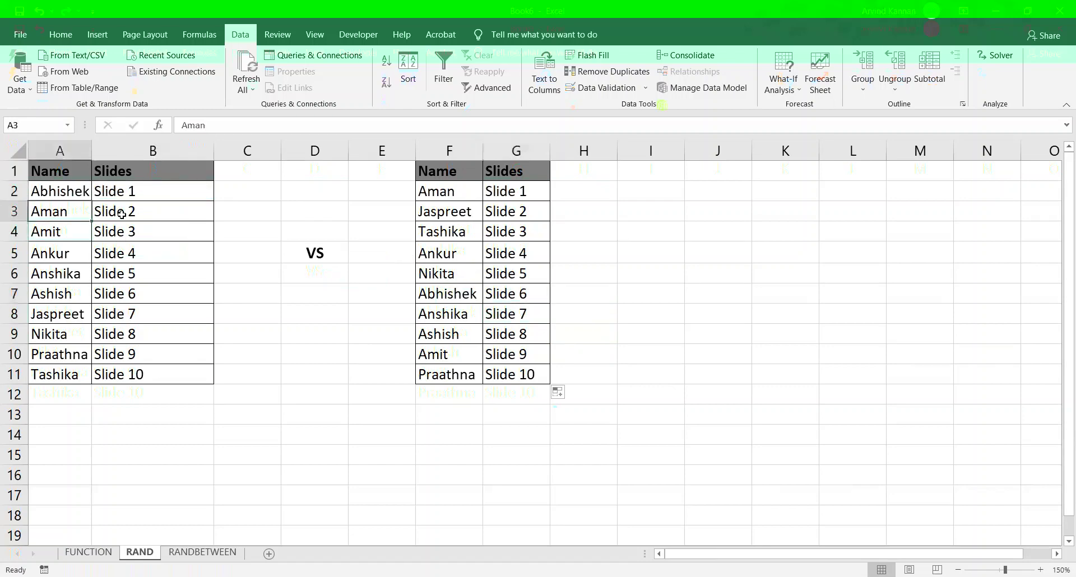
{"action": "left_click", "coordinate": [122, 215]}
{"action": "left_click", "coordinate": [503, 191]}
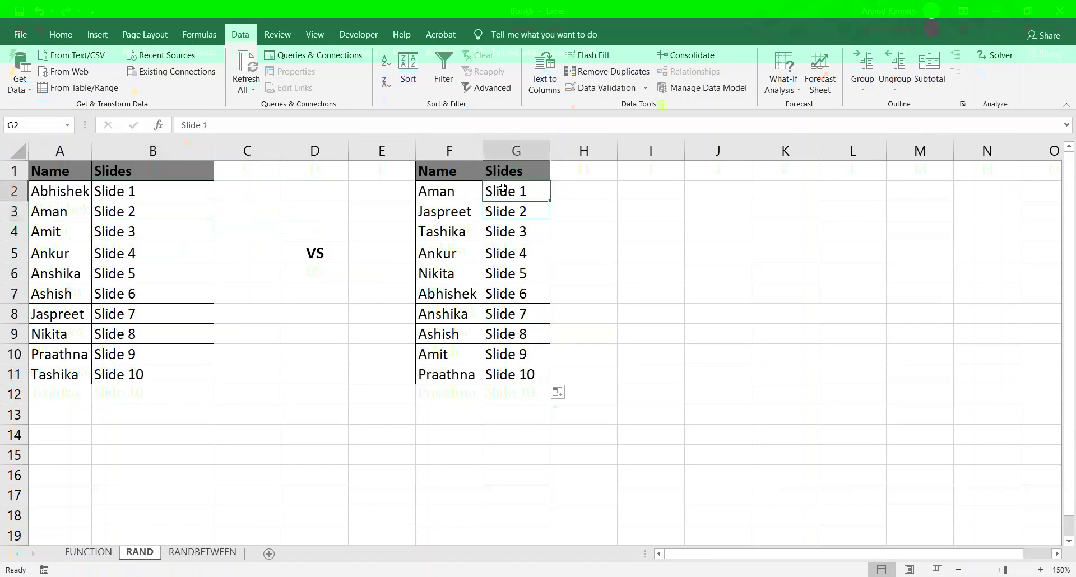
{"action": "left_click", "coordinate": [46, 234]}
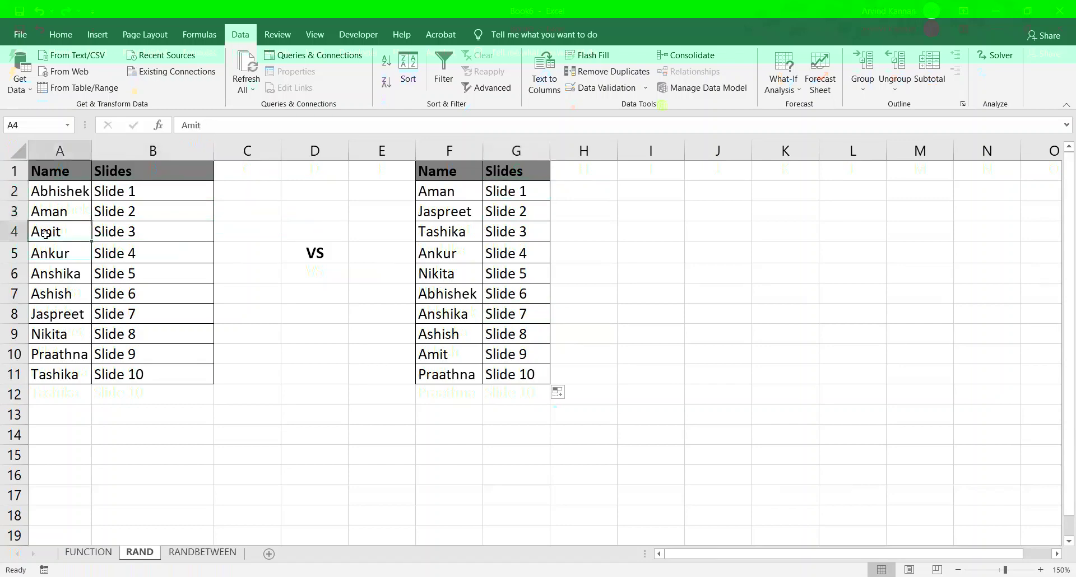
{"action": "left_click", "coordinate": [115, 234]}
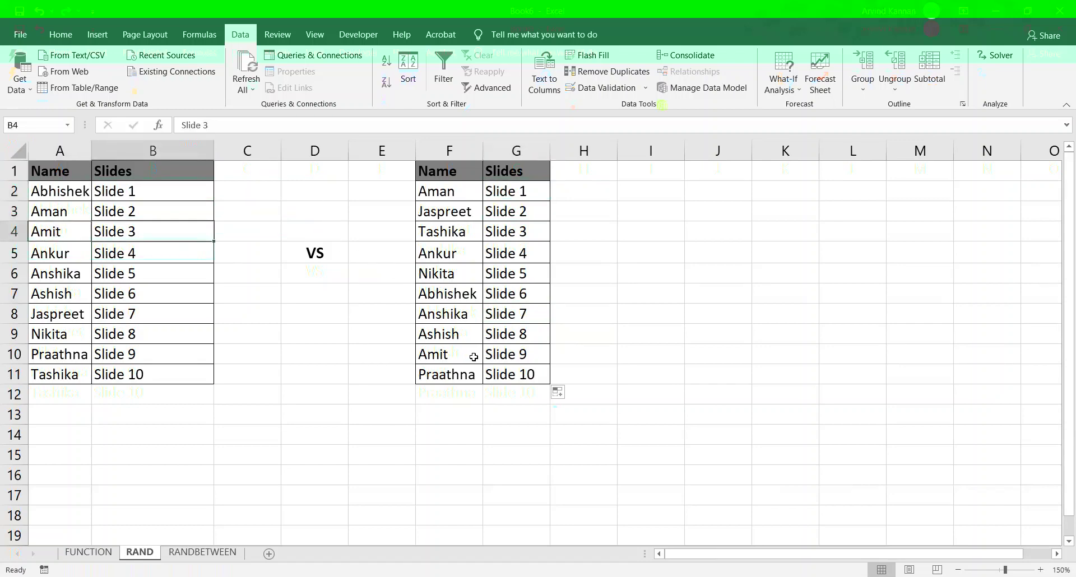
{"action": "left_click", "coordinate": [525, 354]}
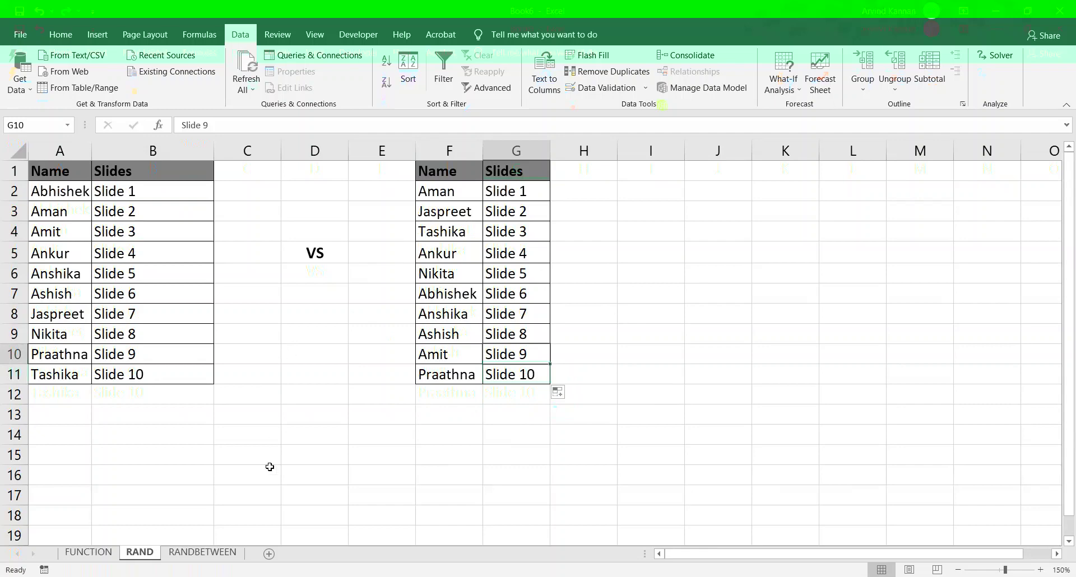
- On the RANDBETWEEN sheet, enter =RANDBETWEEN(34,43) in C2 for the Week 1 Monday temperature
{"action": "left_click", "coordinate": [199, 552]}
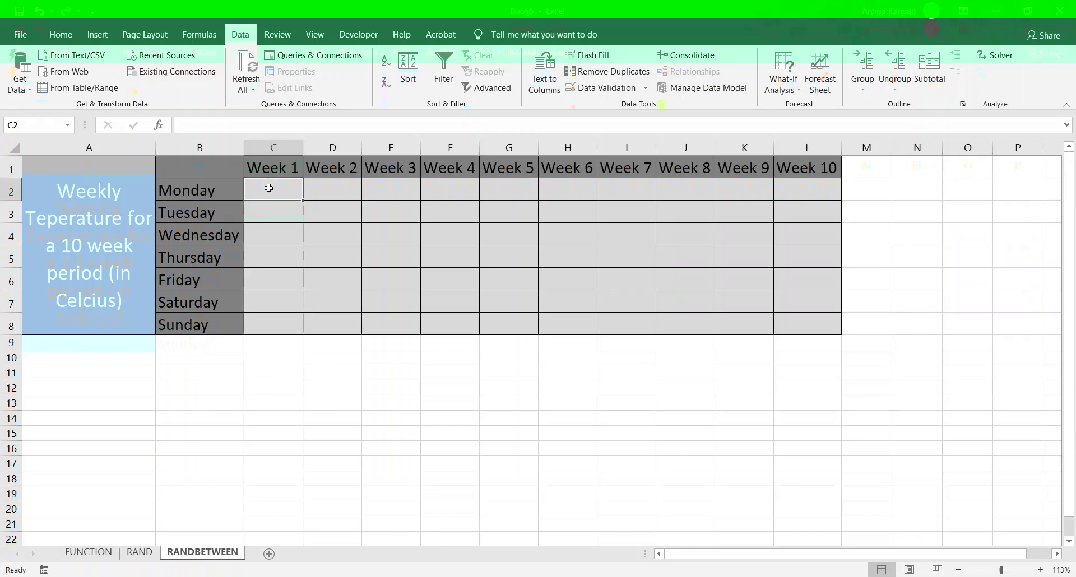
{"action": "type", "text": "="}
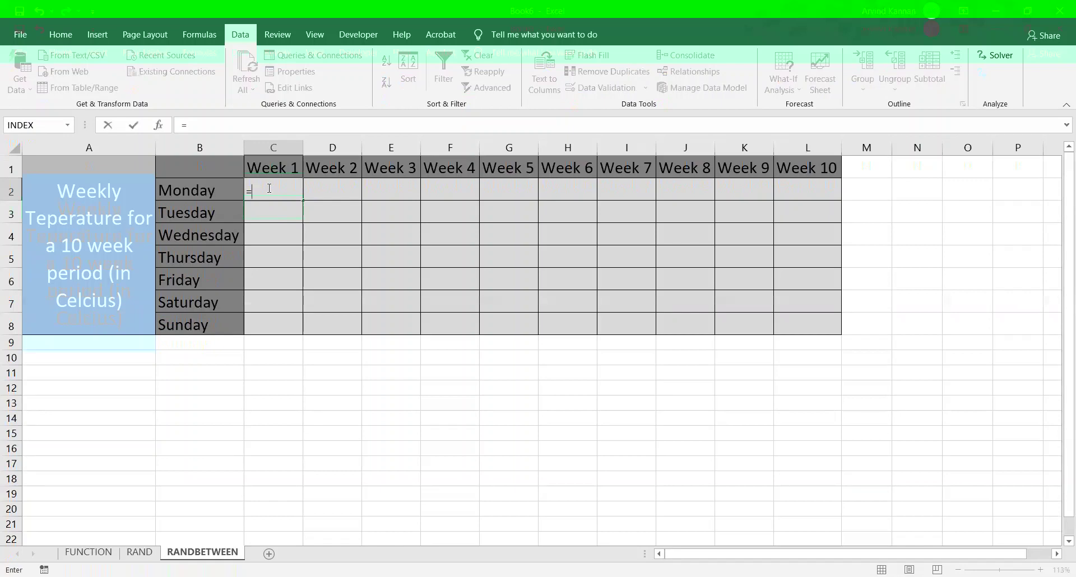
{"action": "type", "text": "randbetwe"}
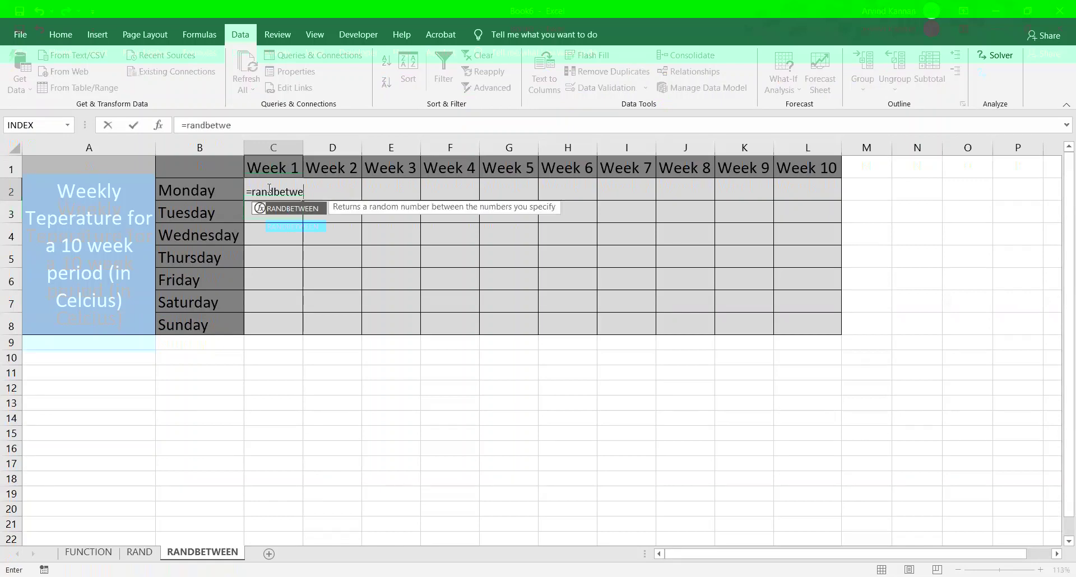
{"action": "key", "text": "Tab"}
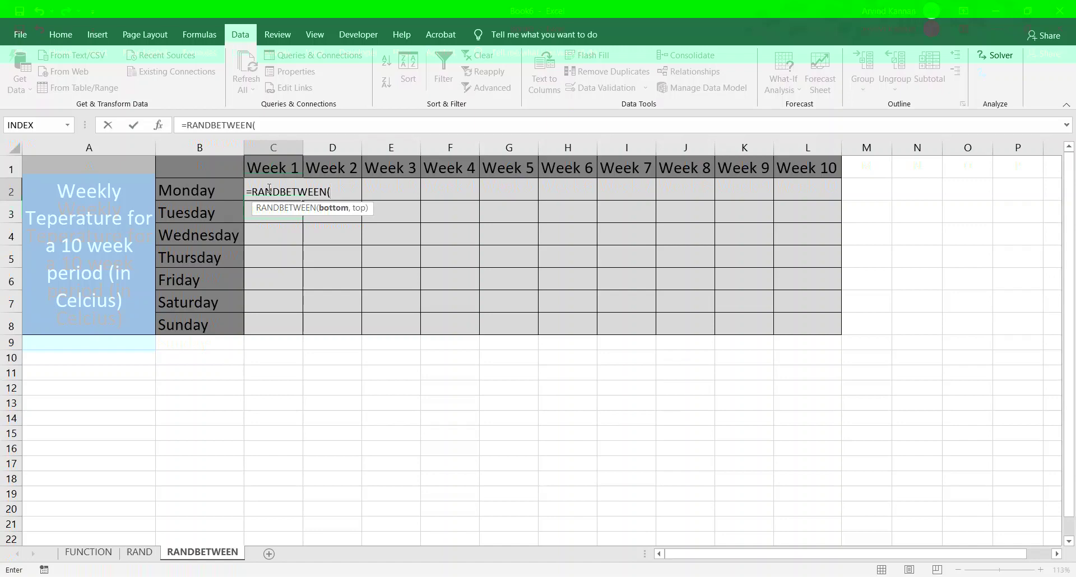
{"action": "type", "text": "34,43"}
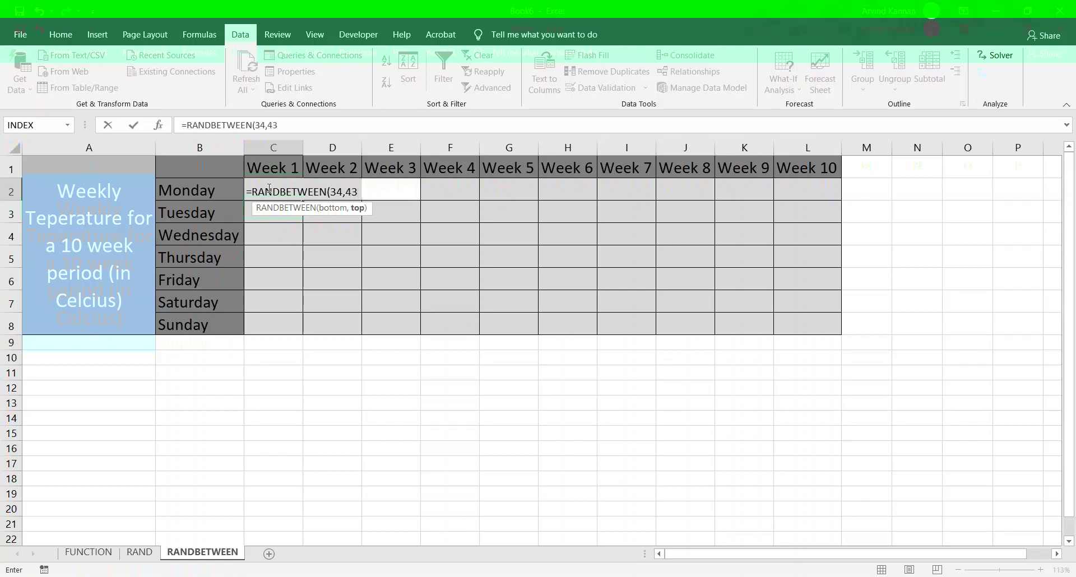
{"action": "type", "text": ")"}
{"action": "key", "text": "Return"}
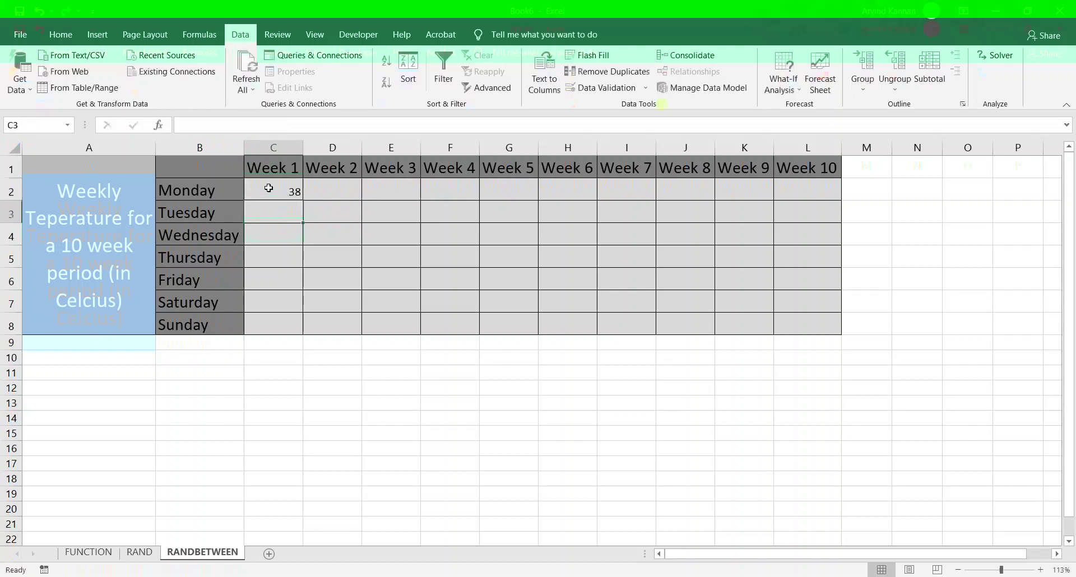
- Fill the RANDBETWEEN formula from C2 down to Sunday and across to Week 10, covering C2:L8
{"action": "left_click", "coordinate": [268, 188]}
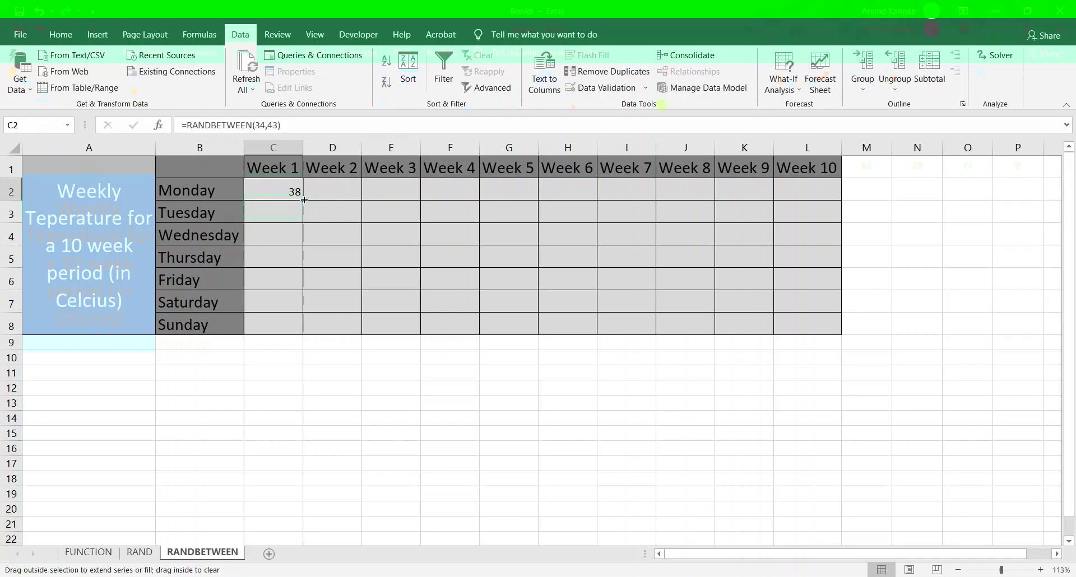
{"action": "double_click", "coordinate": [303, 199]}
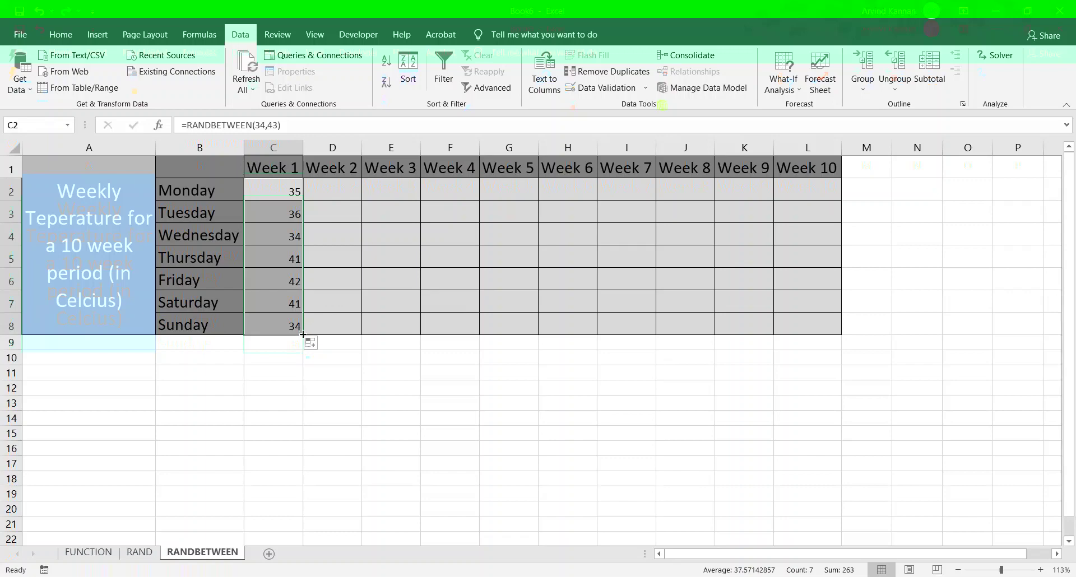
{"action": "left_click_drag", "start_coordinate": [302, 335], "coordinate": [836, 312]}
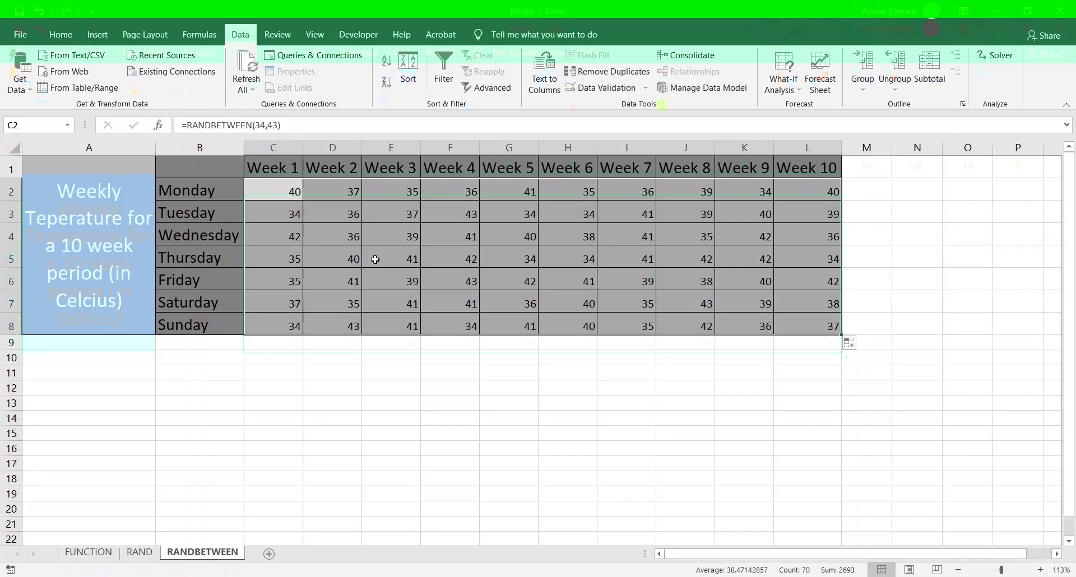
- Replace the RANDBETWEEN formulas in C2:L8 with static values by copying them and using Paste Special with Values
{"action": "key", "text": "ctrl+c"}
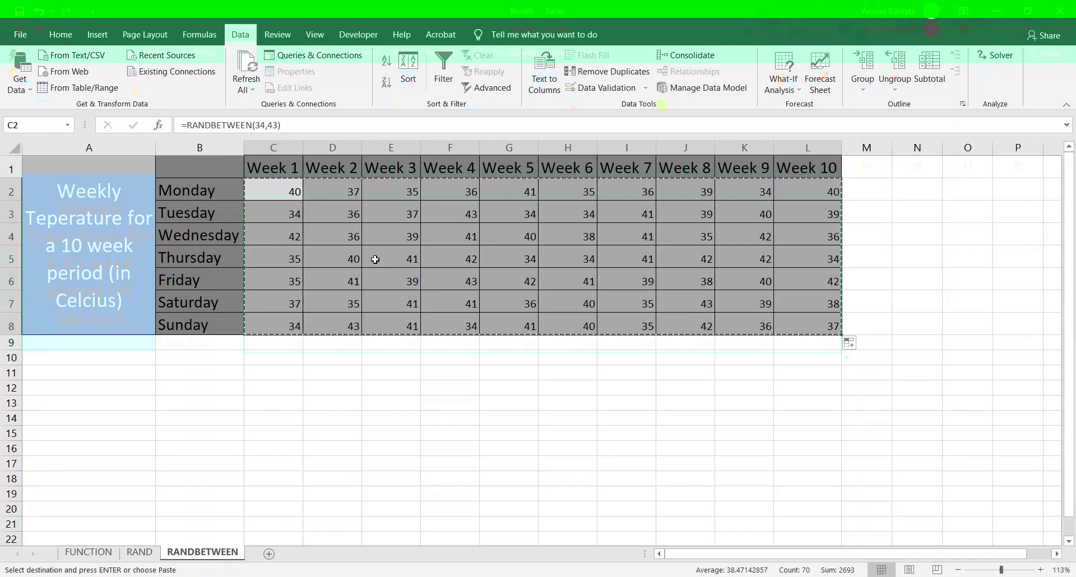
{"action": "right_click", "coordinate": [262, 190]}
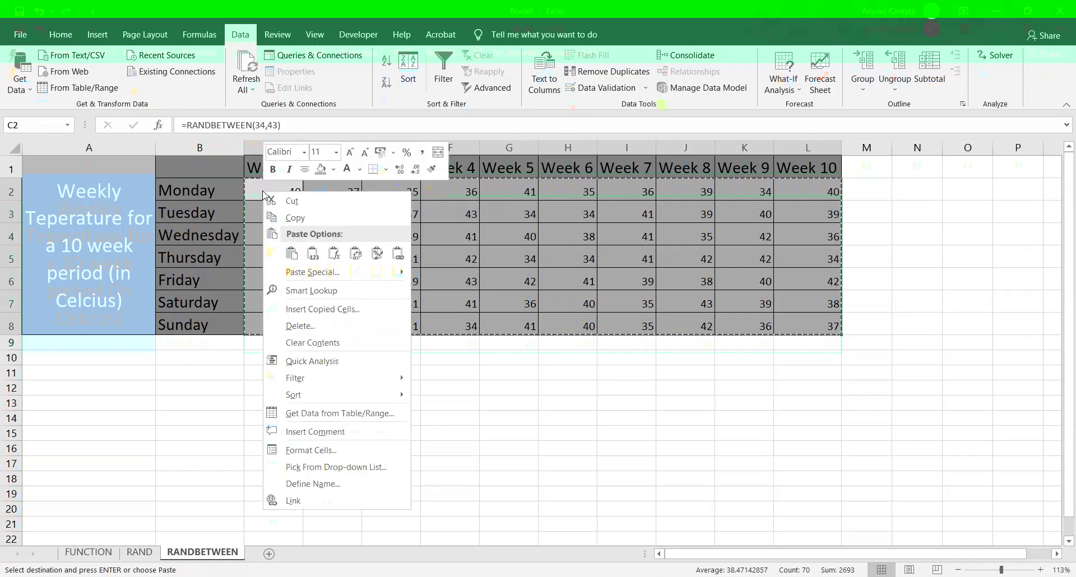
{"action": "left_click", "coordinate": [313, 272]}
{"action": "left_click", "coordinate": [216, 217]}
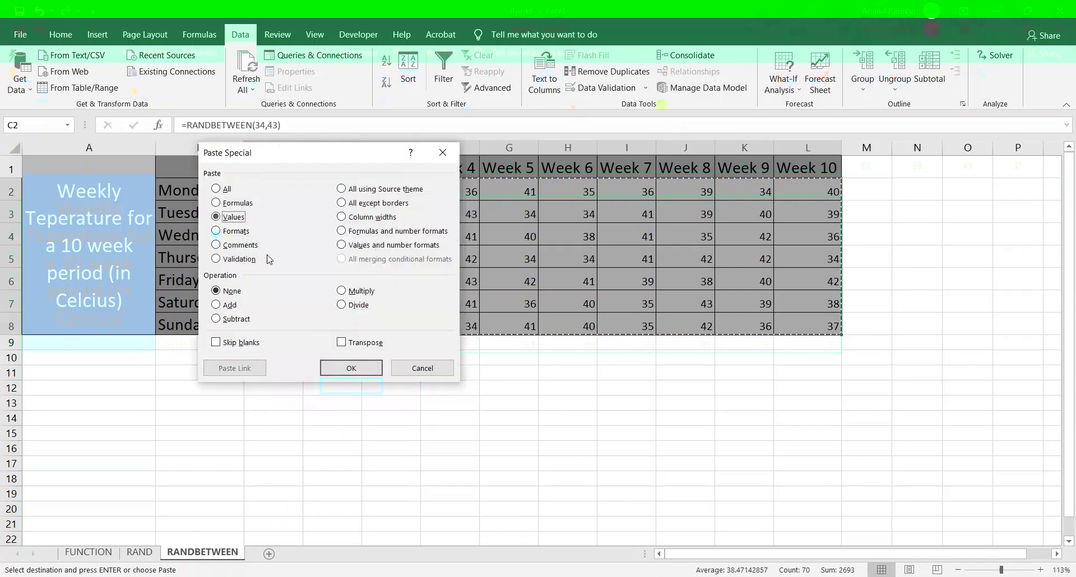
{"action": "left_click", "coordinate": [353, 372]}
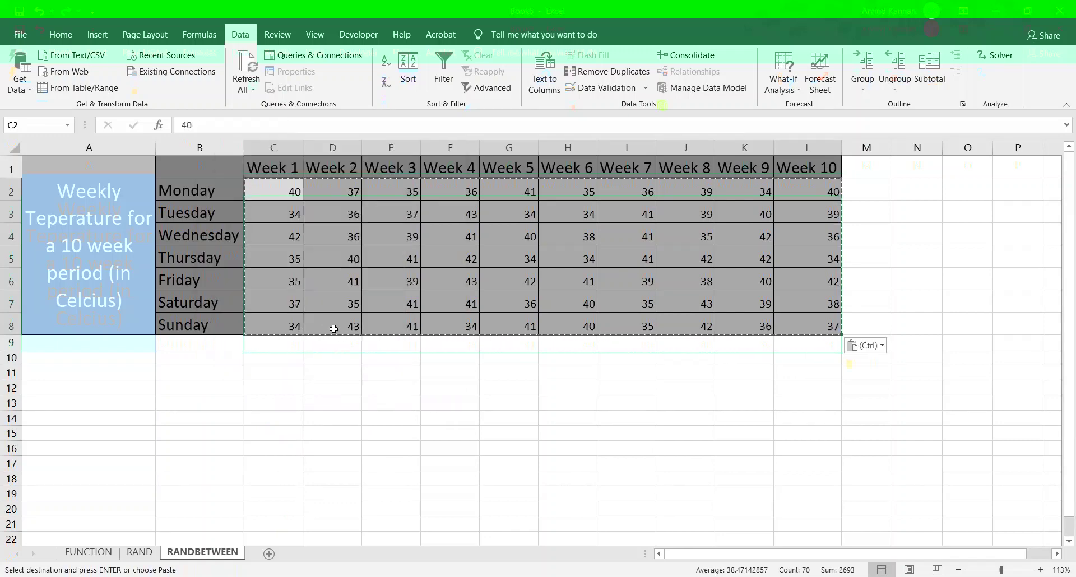
- Check cells around the Sunday row in columns C and D for static values, and clear the copy selection
{"action": "left_click", "coordinate": [307, 318]}
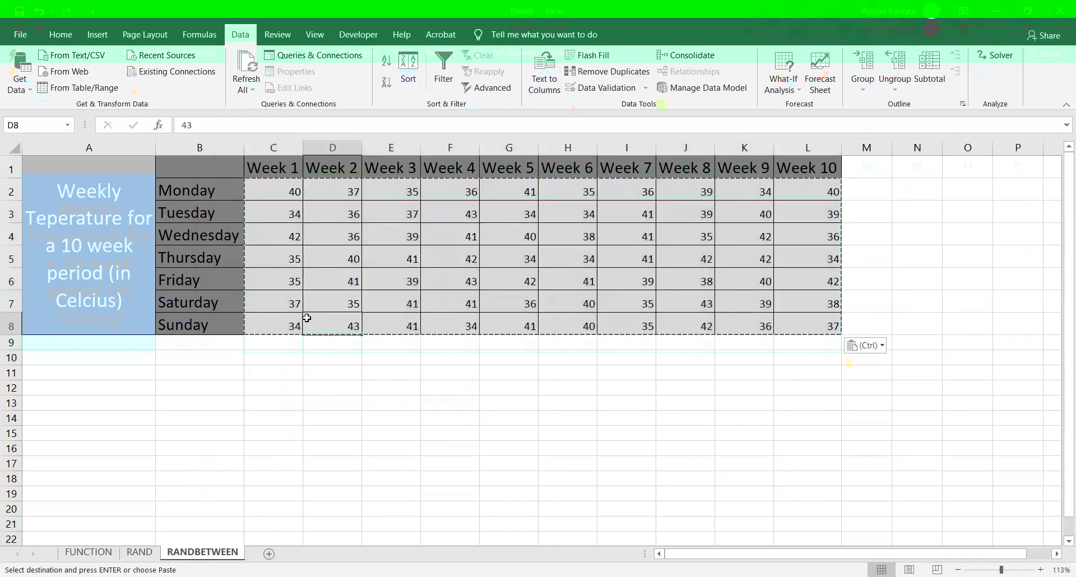
{"action": "key", "text": "Up"}
{"action": "key", "text": "Down"}
{"action": "key", "text": "Down"}
{"action": "key", "text": "Down"}
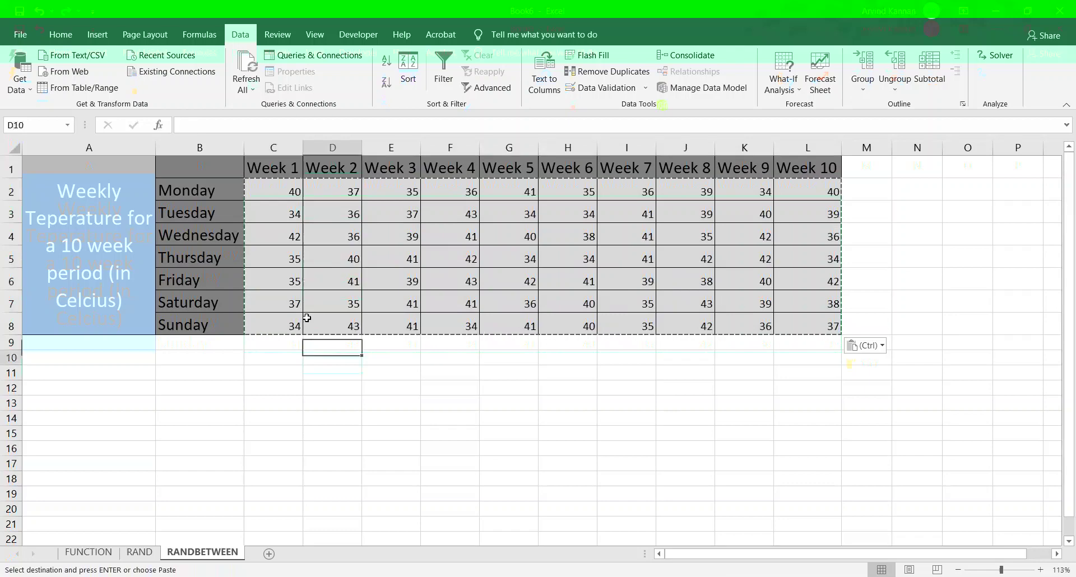
{"action": "key", "text": "Up"}
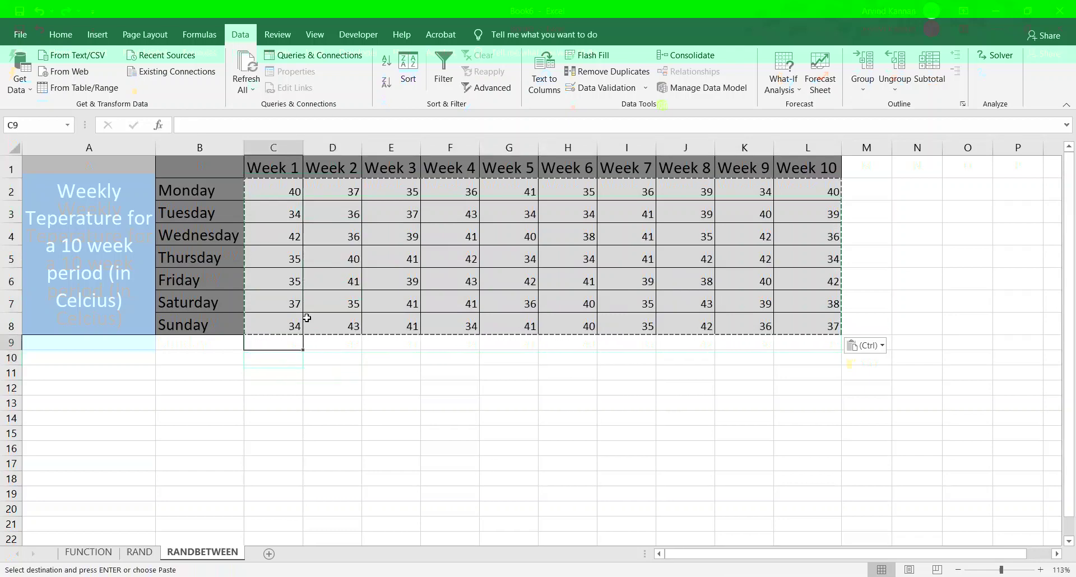
{"action": "key", "text": "Up"}
{"action": "key", "text": "Escape"}
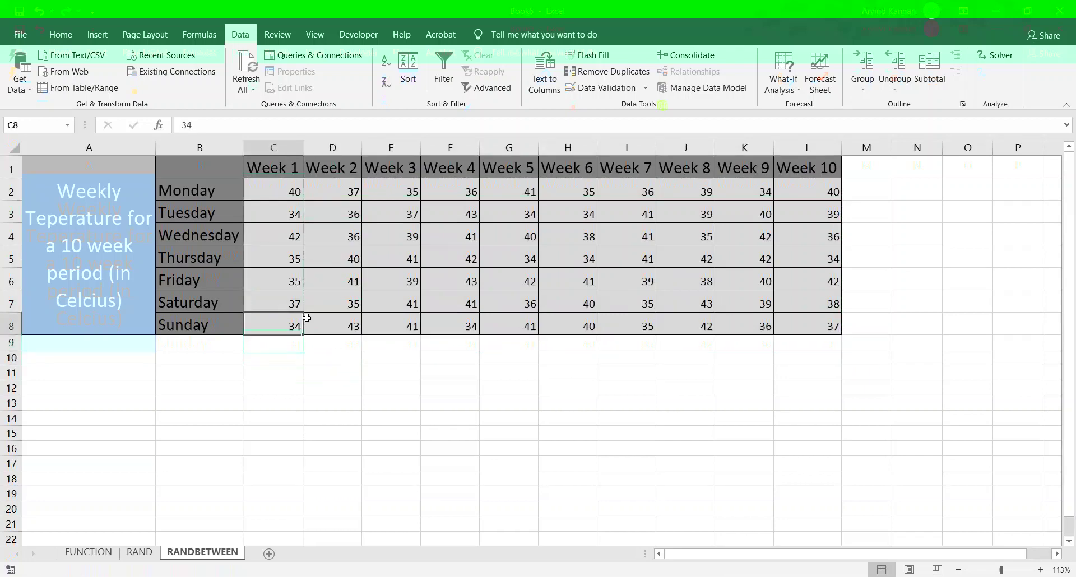
- Add the average temperature of each week in row 9 using Quick Analysis on C2:L8, and select C9
{"action": "left_click_drag", "start_coordinate": [281, 192], "coordinate": [810, 319]}
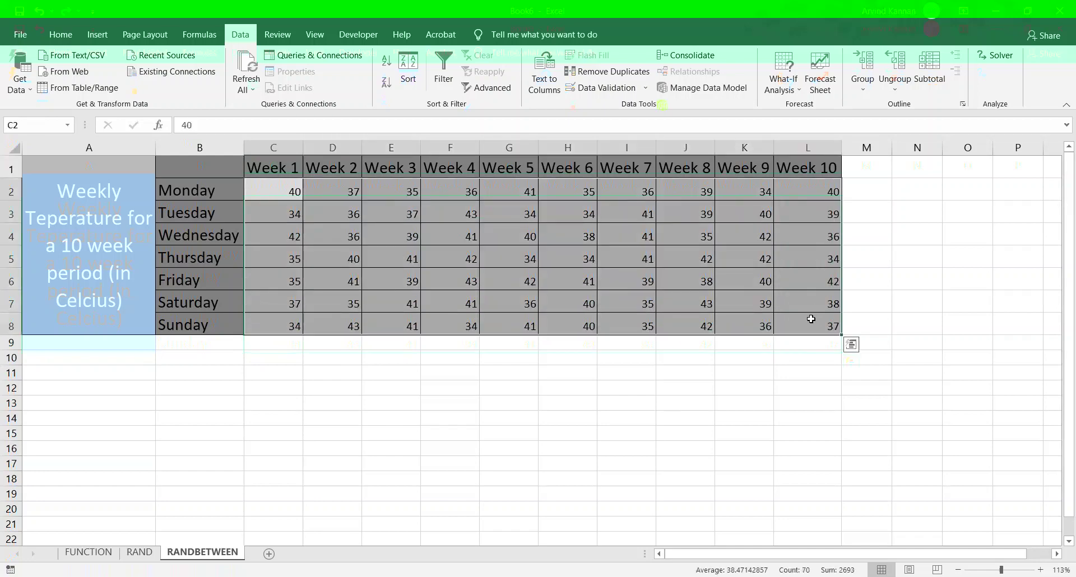
{"action": "left_click", "coordinate": [851, 346]}
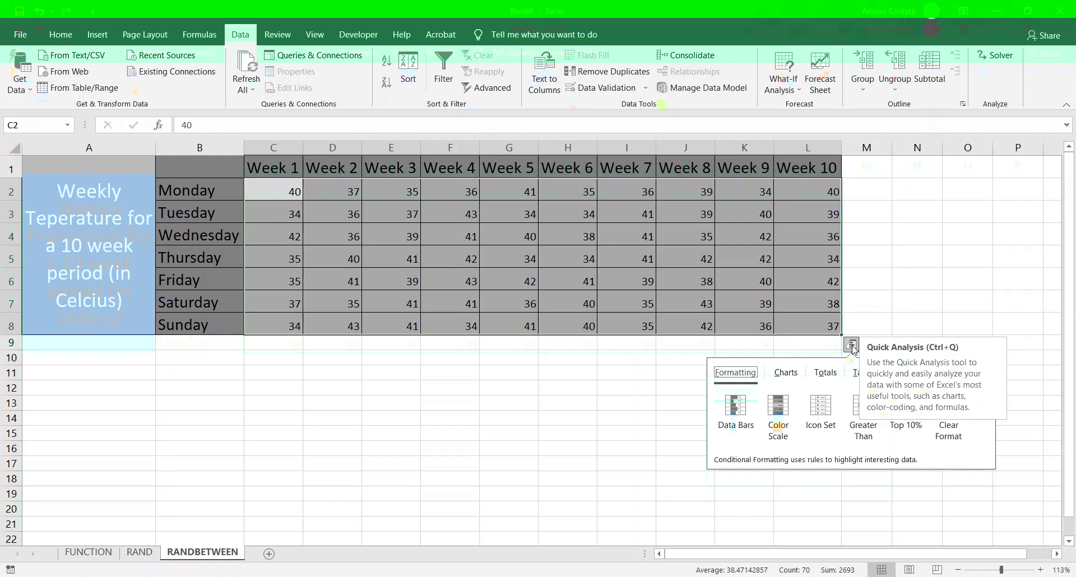
{"action": "left_click", "coordinate": [826, 373]}
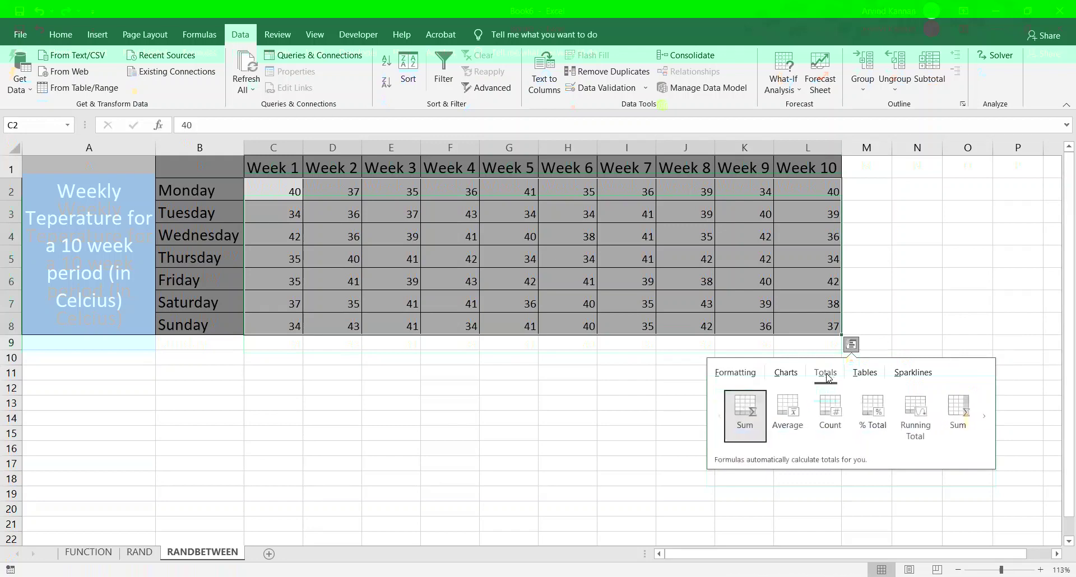
{"action": "left_click", "coordinate": [784, 421]}
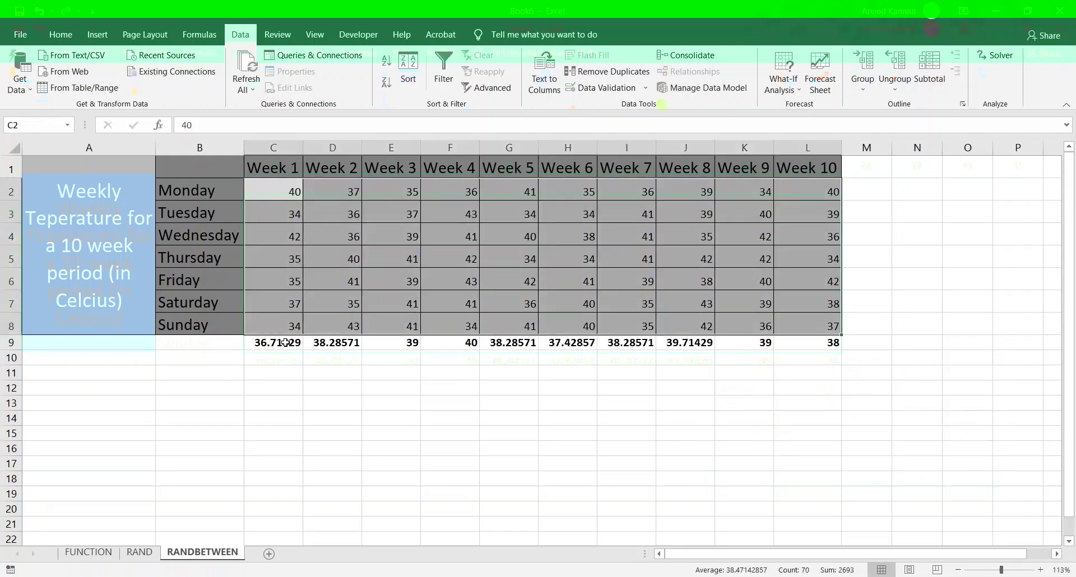
{"action": "left_click", "coordinate": [284, 342]}
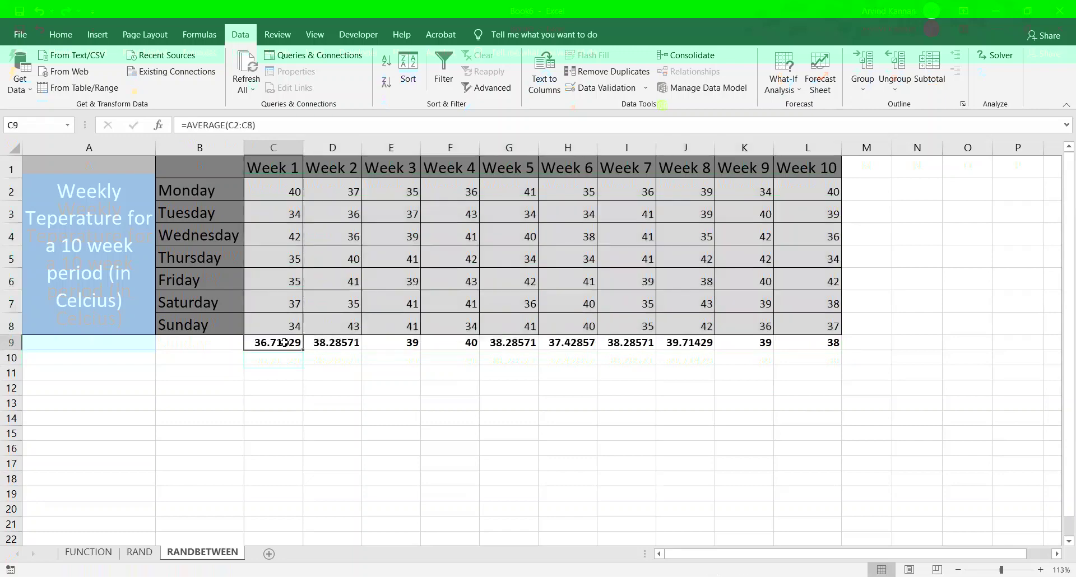
- Inspect the average formulas in row 9 for Weeks 1 to 4
{"action": "left_click", "coordinate": [321, 343]}
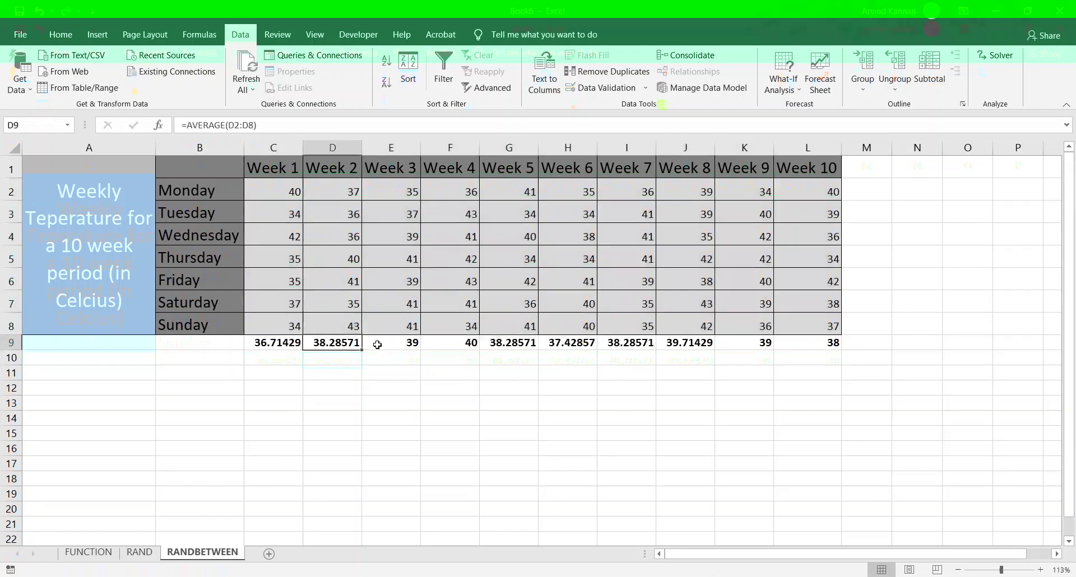
{"action": "left_click", "coordinate": [378, 345]}
{"action": "left_click", "coordinate": [288, 342]}
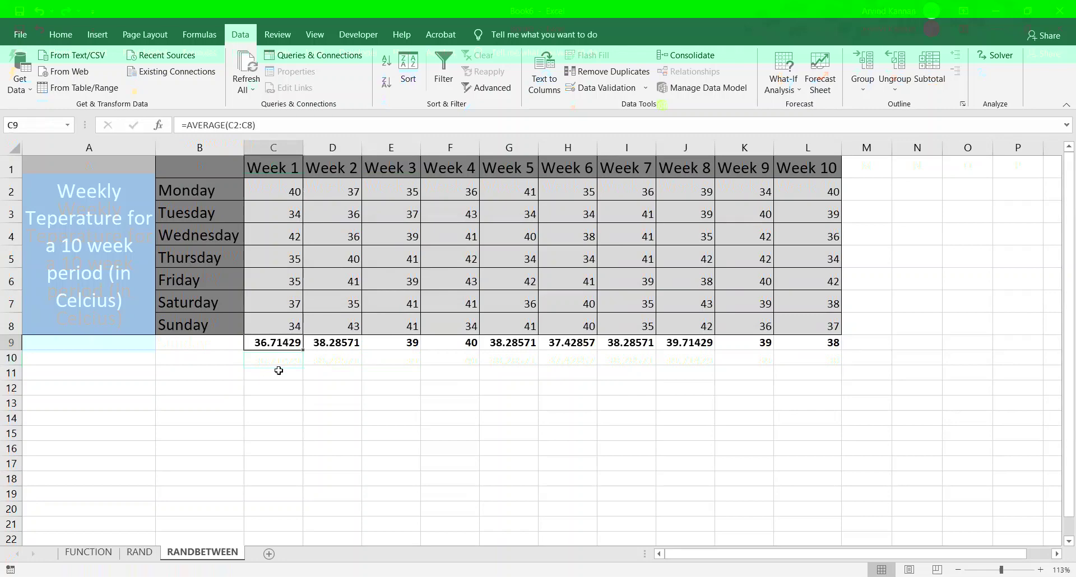
{"action": "left_click", "coordinate": [330, 343]}
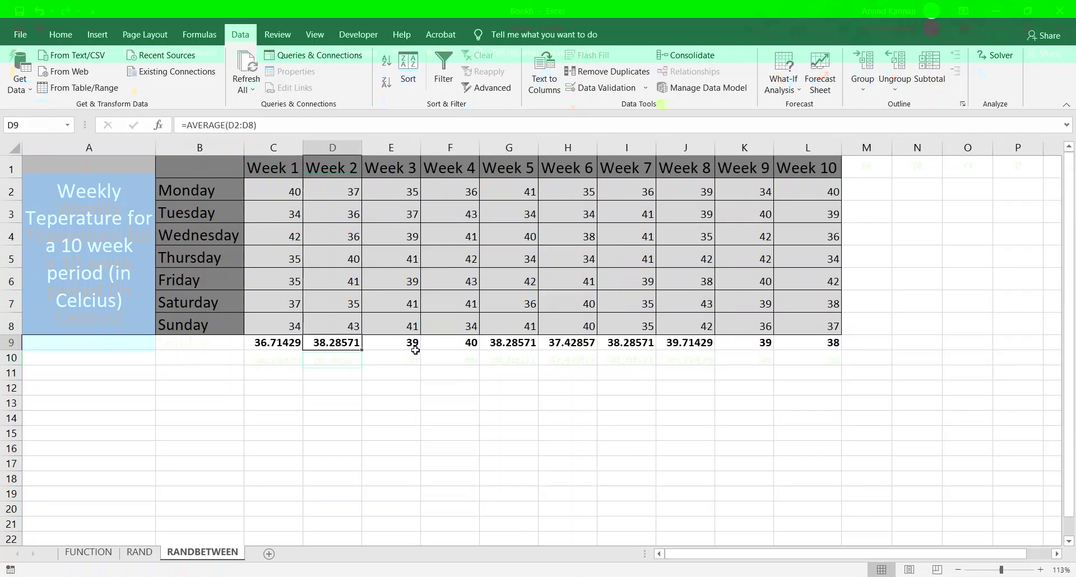
{"action": "left_click", "coordinate": [447, 343]}
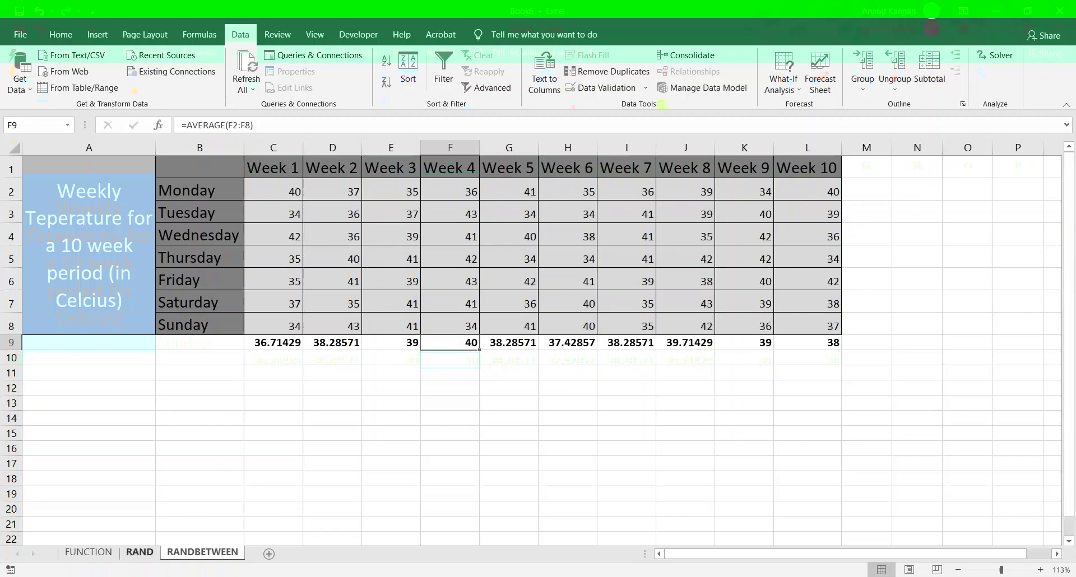
- Review the list on the RAND sheet, then return to the RANDBETWEEN sheet and look over the temperatures in E2:H6
{"action": "left_click", "coordinate": [139, 553]}
{"action": "left_click_drag", "start_coordinate": [137, 191], "coordinate": [148, 334]}
{"action": "left_click", "coordinate": [202, 552]}
{"action": "left_click_drag", "start_coordinate": [380, 185], "coordinate": [588, 281]}
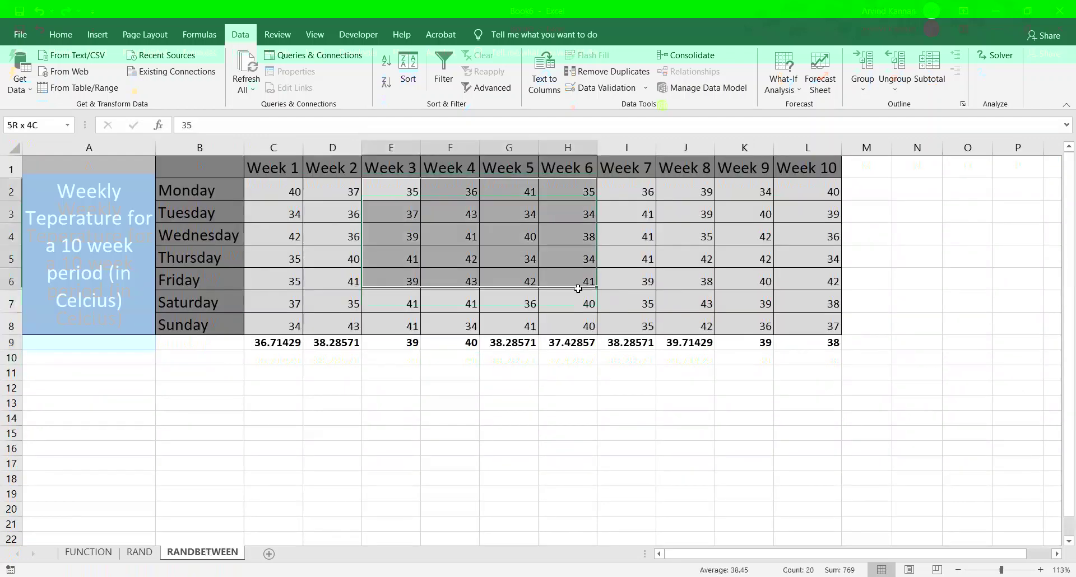
{"action": "left_click", "coordinate": [693, 357]}
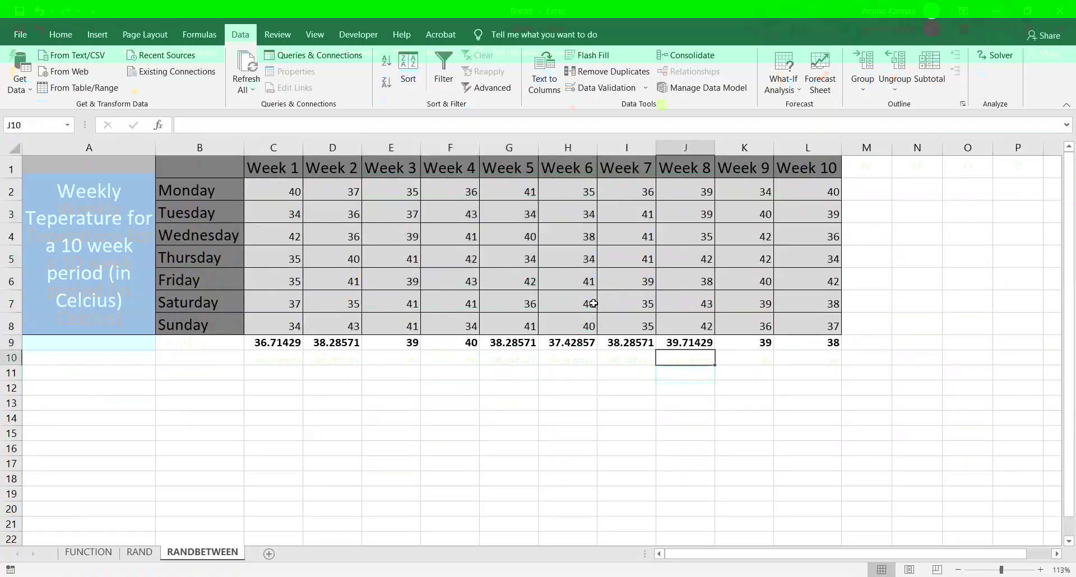